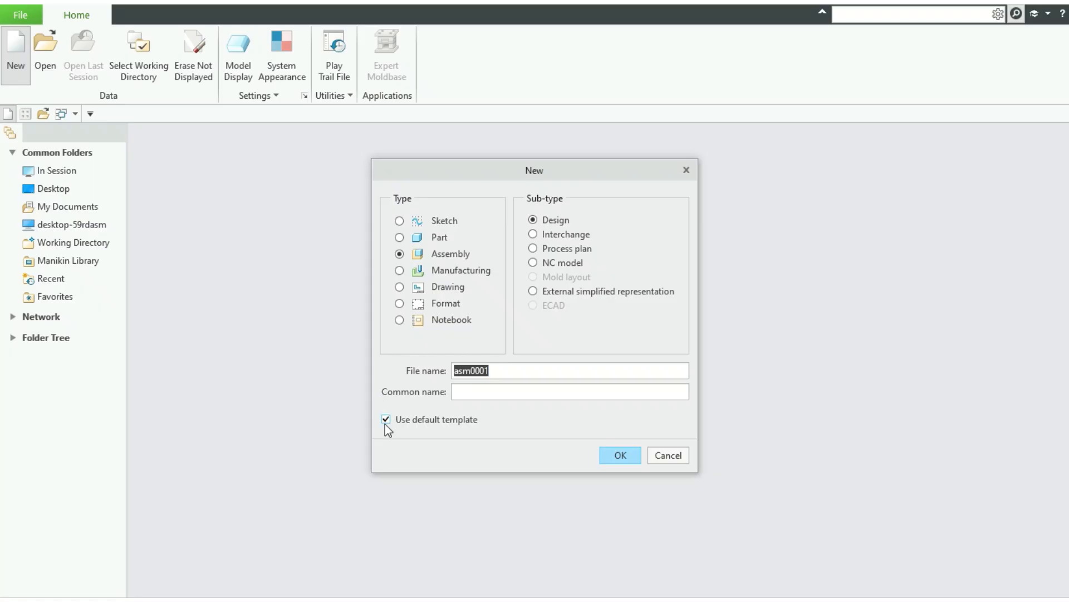
Step: Create a design assembly named PlummerBlock_Assembly, using the mmns_asm_design_abs template instead of the default one
click(385, 422)
double_click(456, 366)
text(Pll)
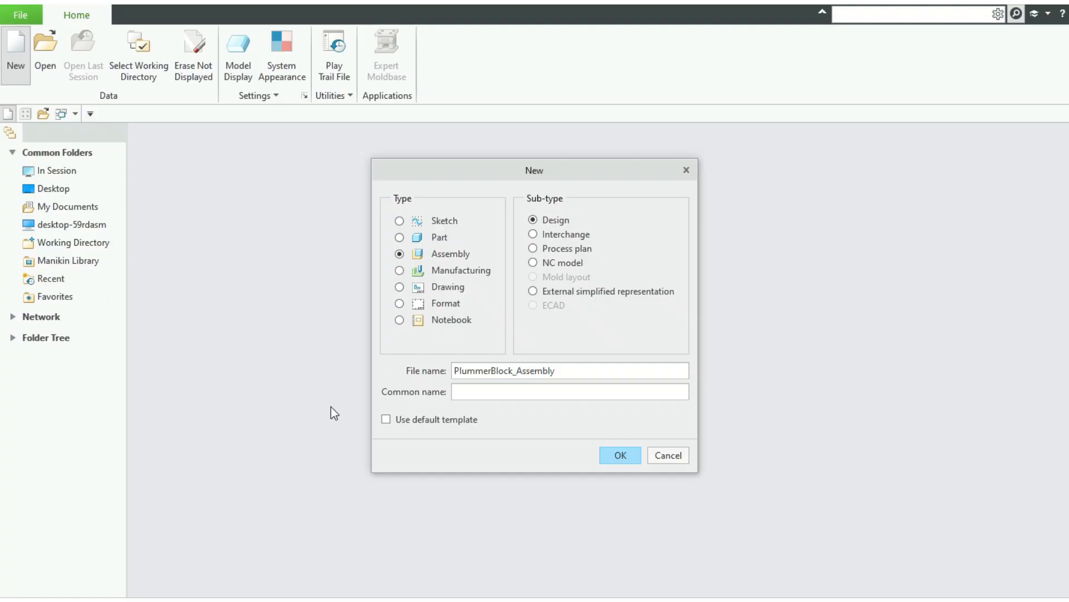
click(610, 456)
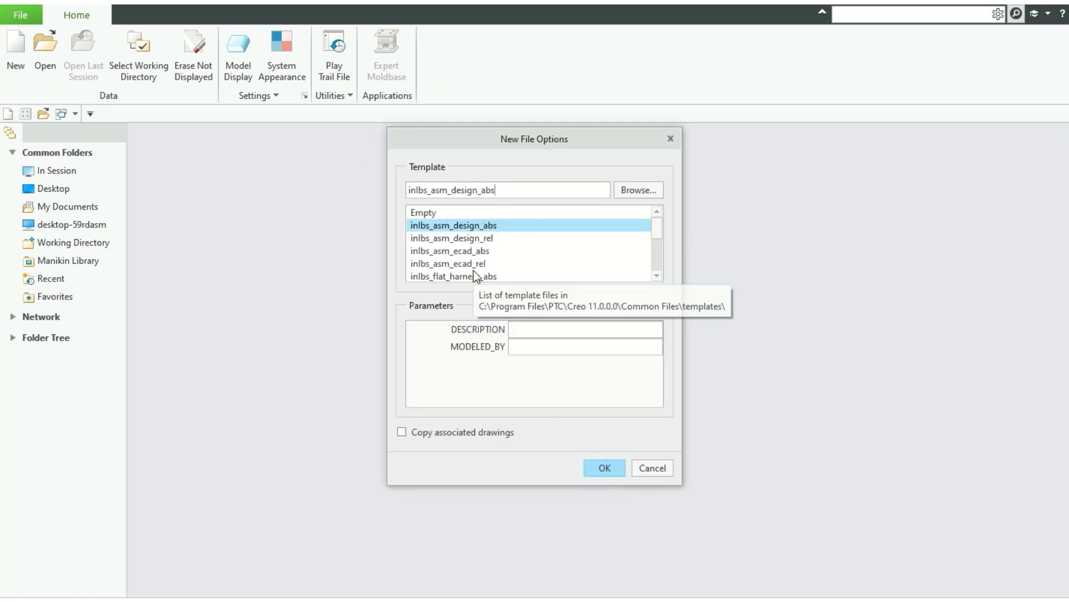
scroll(477, 276, down, 3)
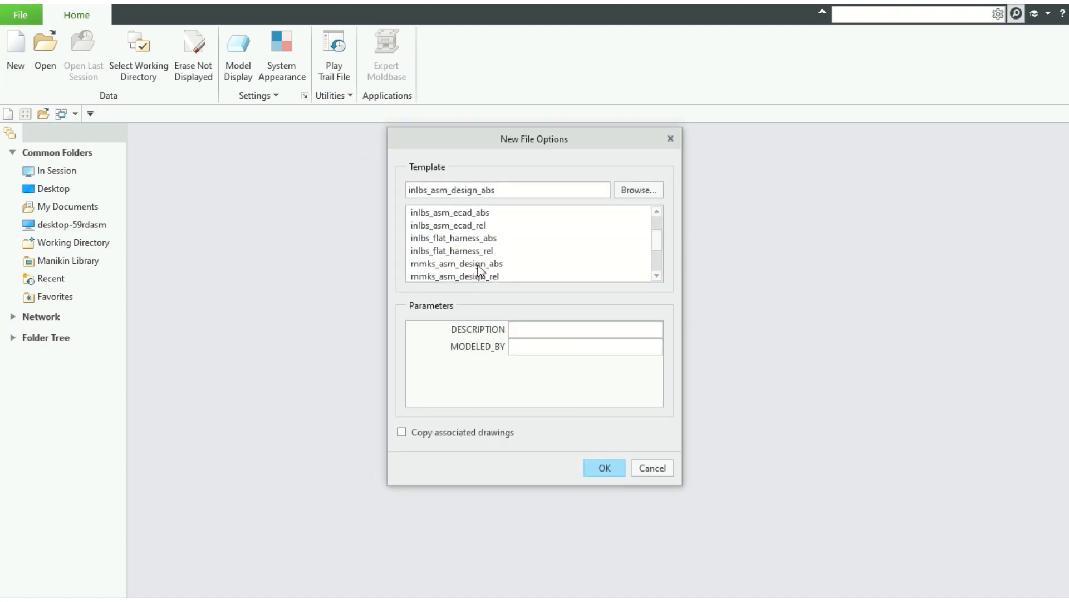
scroll(478, 265, down, 2)
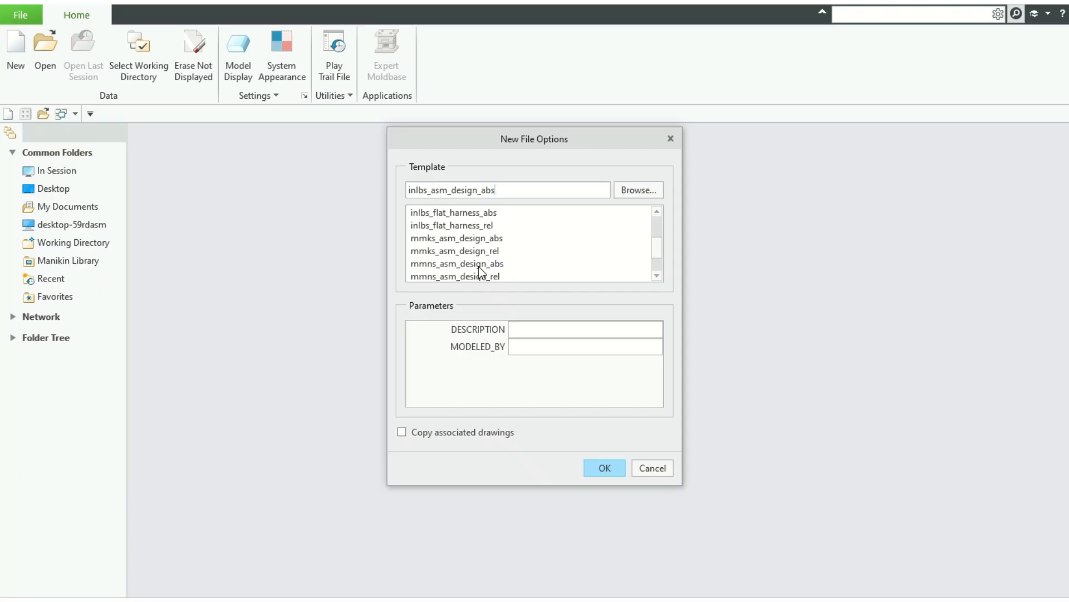
click(479, 265)
click(613, 467)
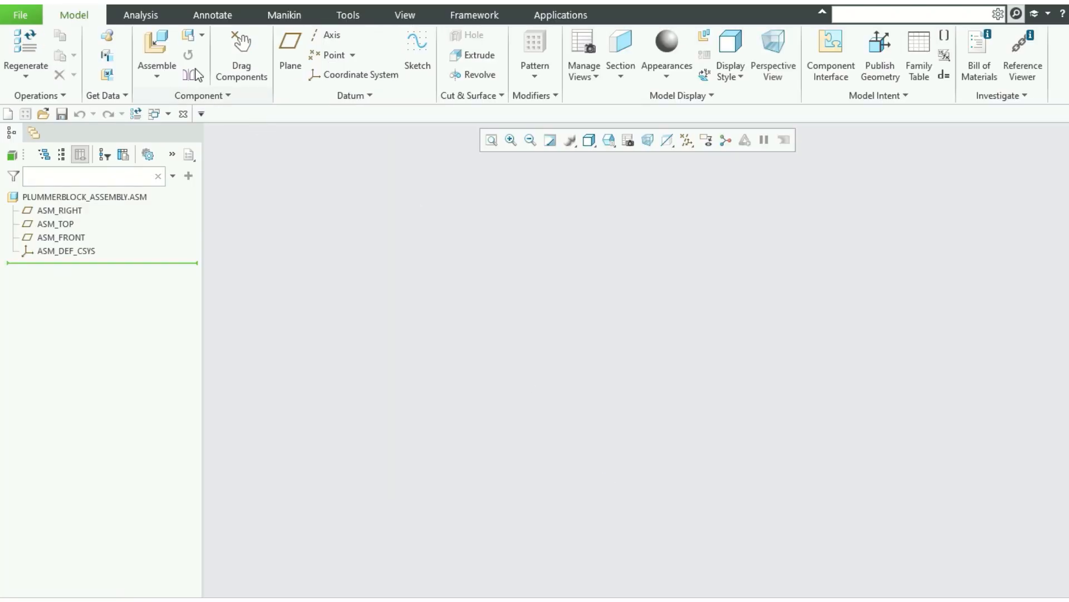
Step: Assemble block.prt as the base component and lock its placement with a Fix constraint
click(156, 44)
click(429, 234)
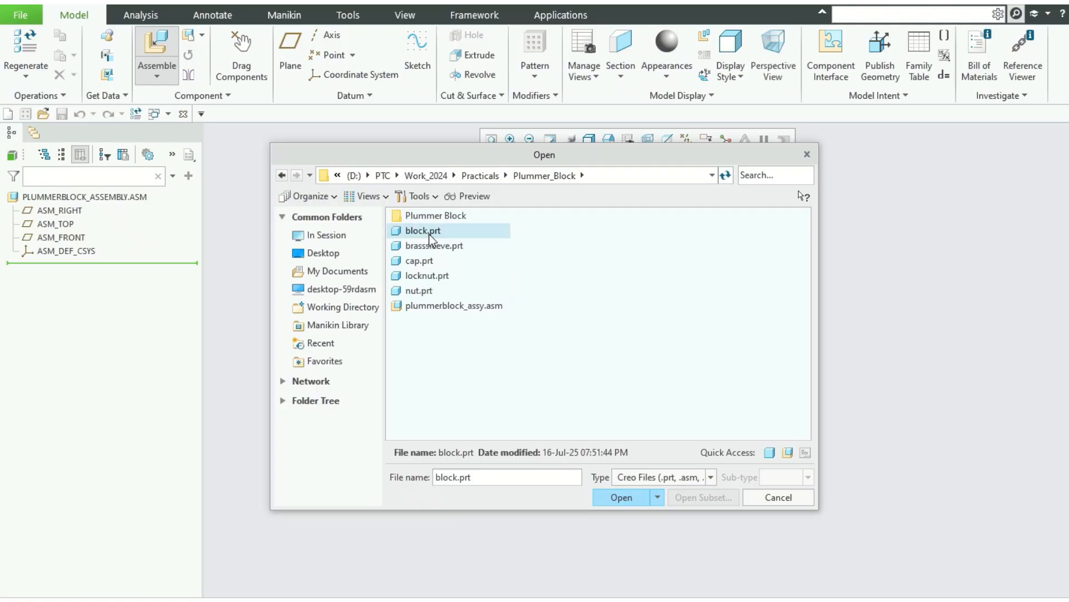
double_click(429, 234)
click(450, 182)
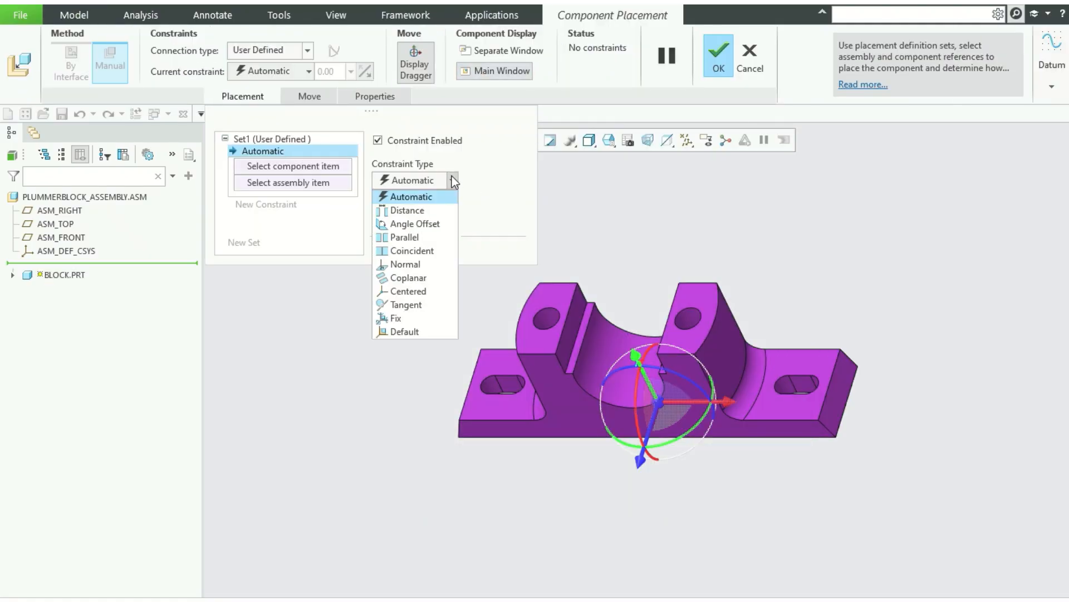
click(409, 316)
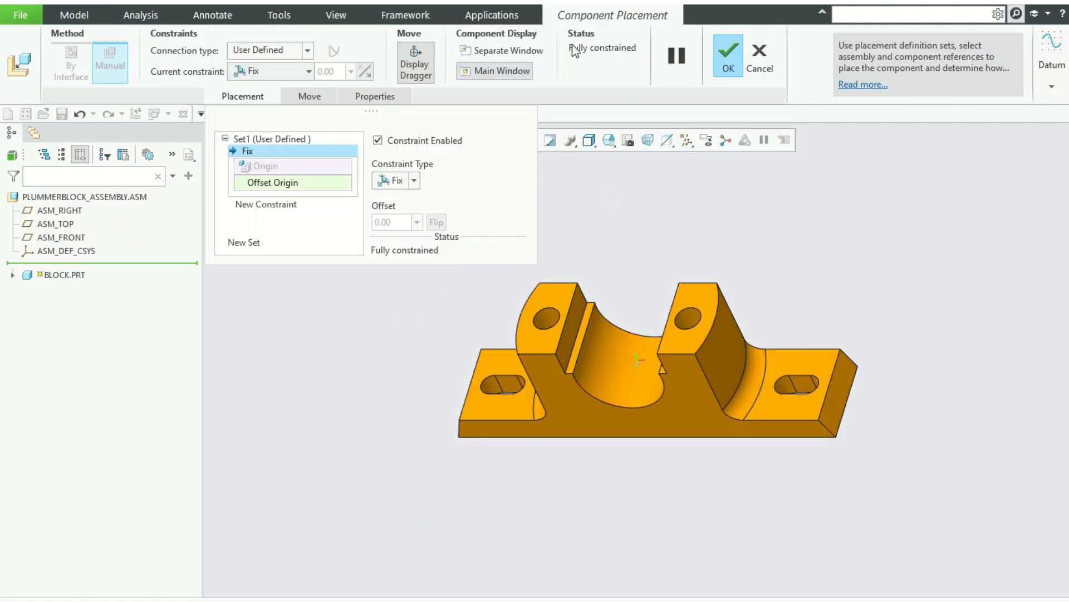
click(729, 51)
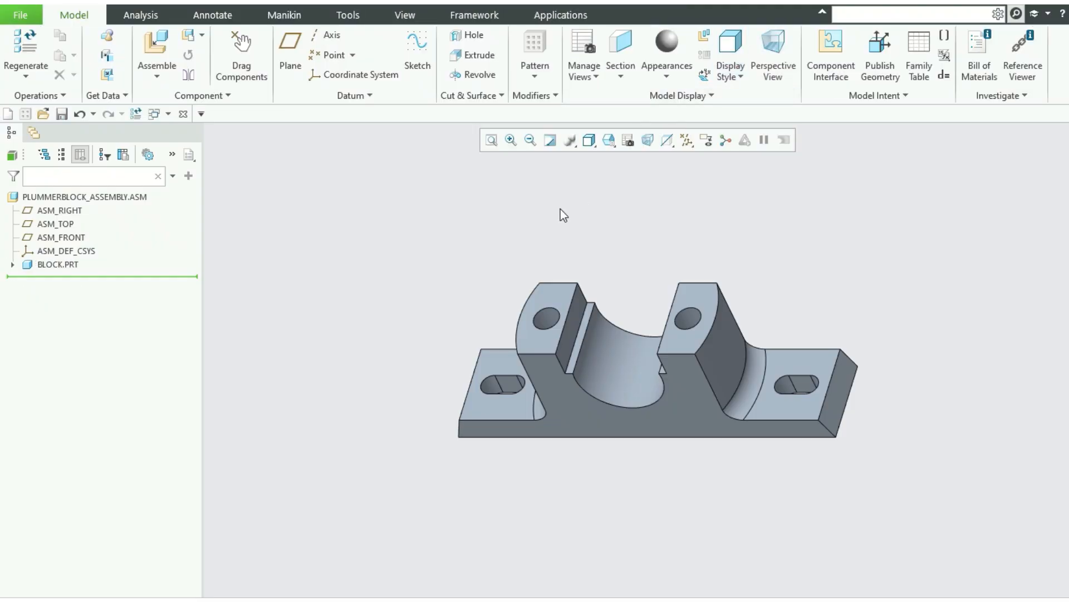
Step: Bring cap.prt into the assembly and align its left bolt hole with the block's left bolt hole
click(156, 50)
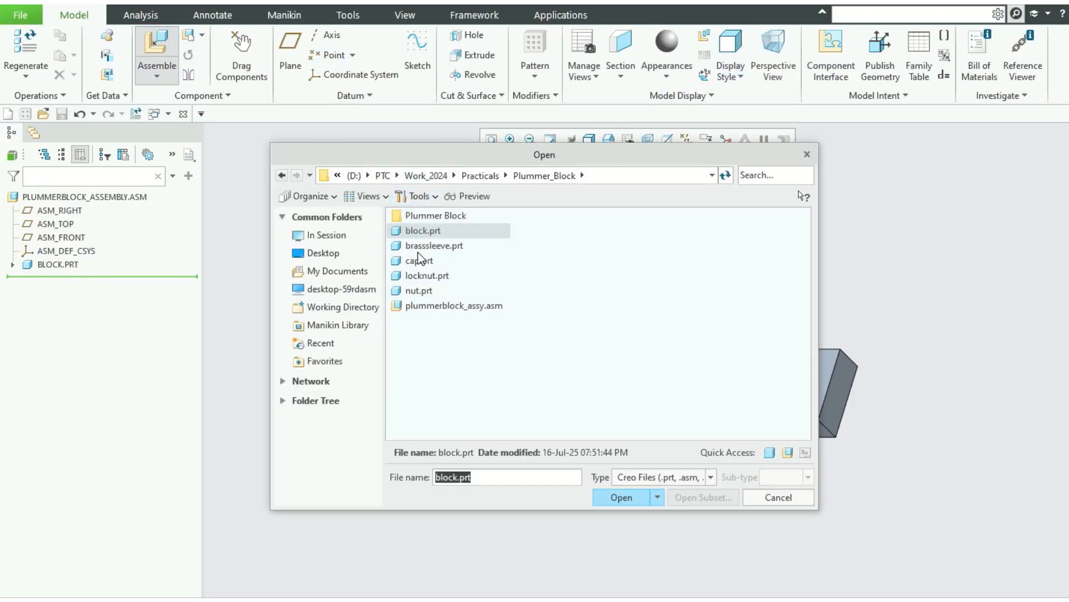
double_click(423, 262)
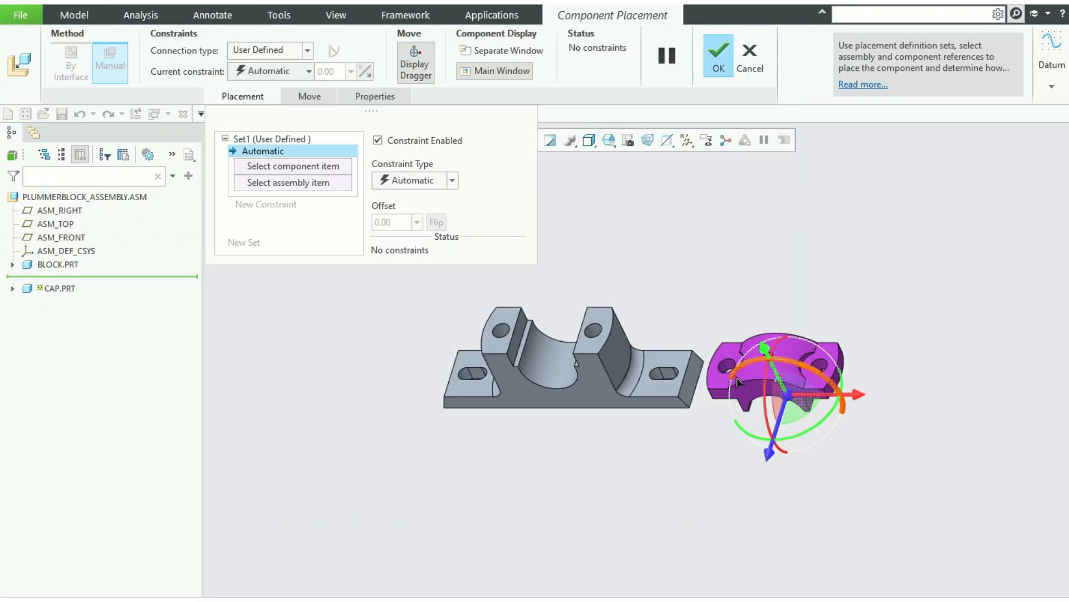
click(725, 364)
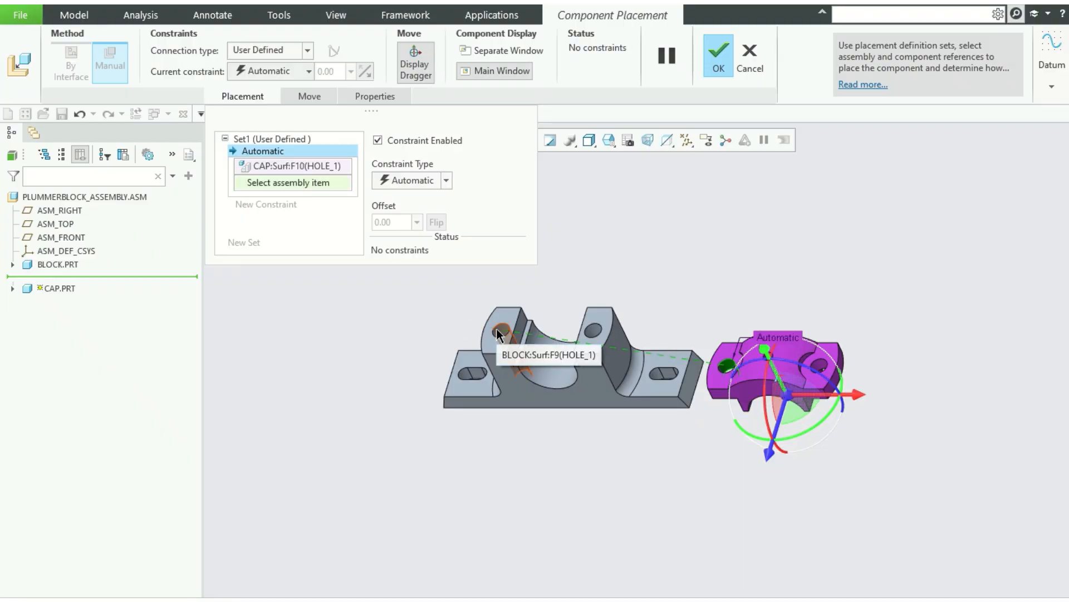
click(500, 330)
Step: Raise the cap above the block and constrain its right bolt hole to the block's right bolt hole
drag(568, 367, 572, 220)
click(552, 243)
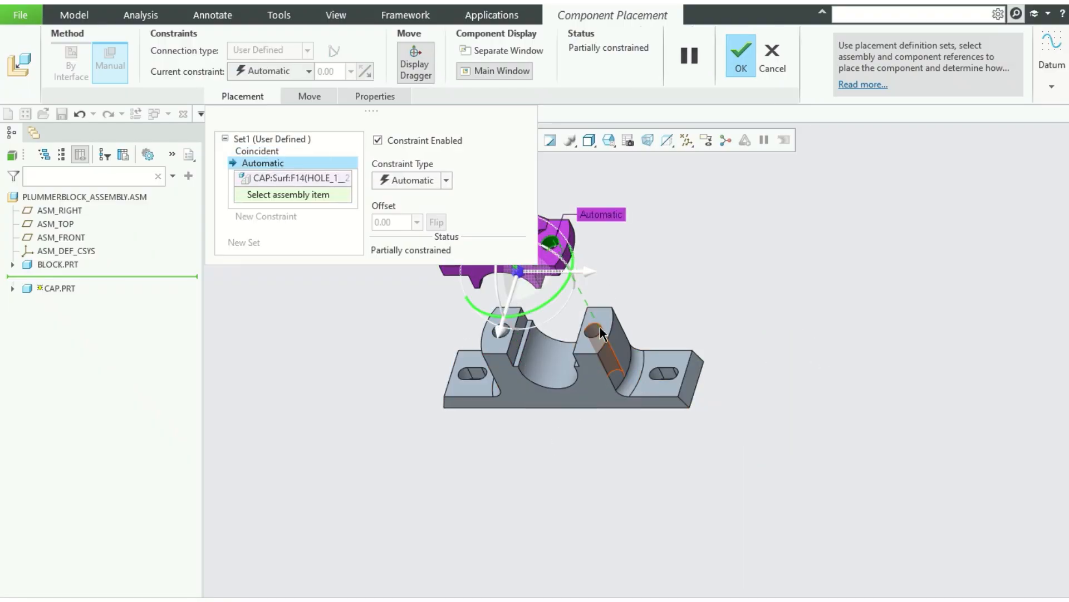
click(597, 333)
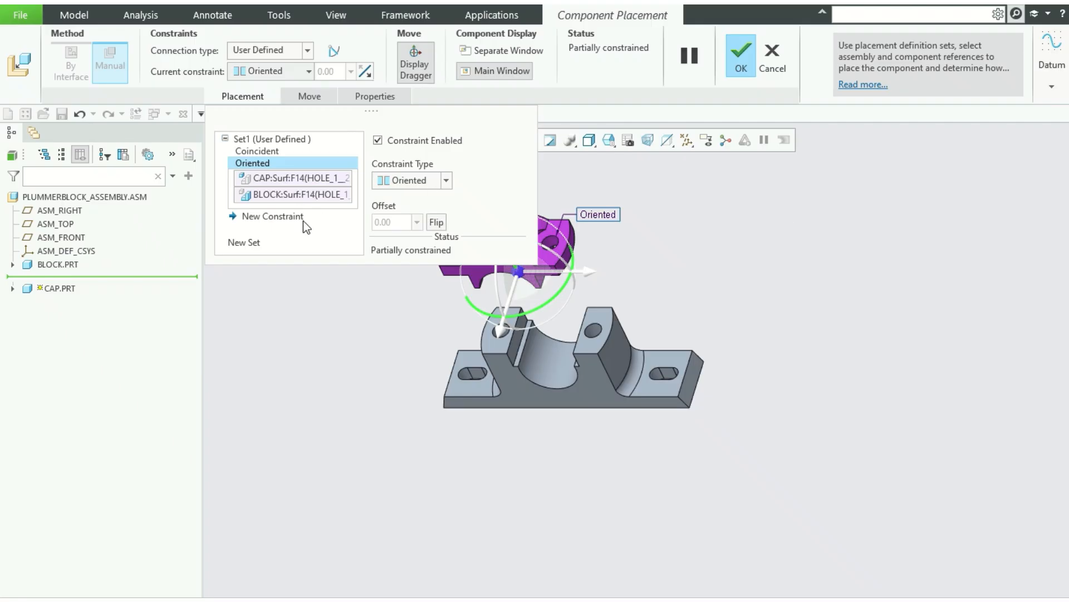
click(273, 217)
click(600, 319)
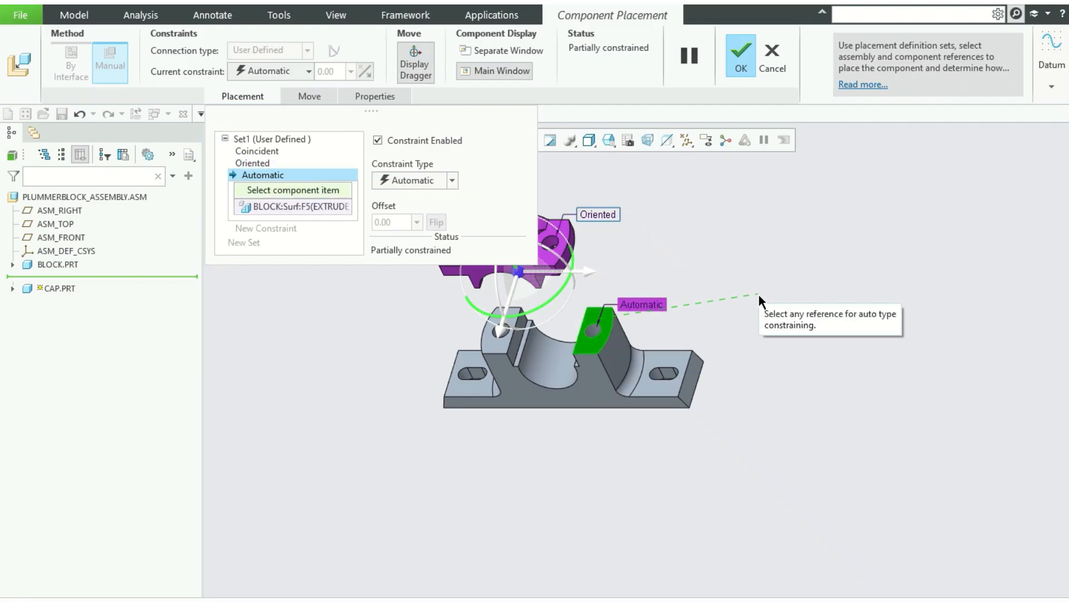
click(610, 141)
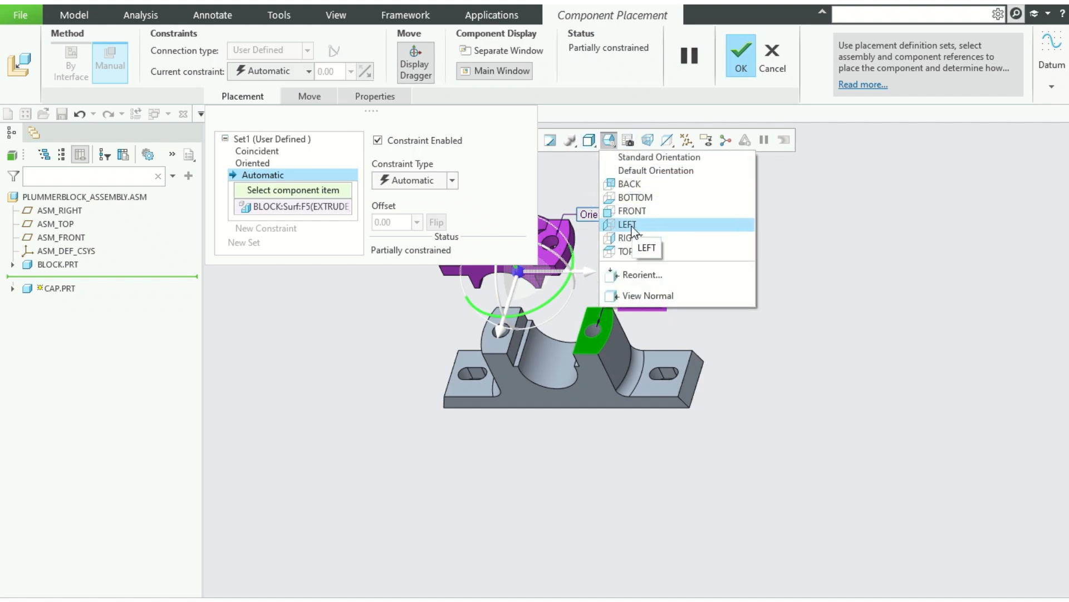
click(629, 248)
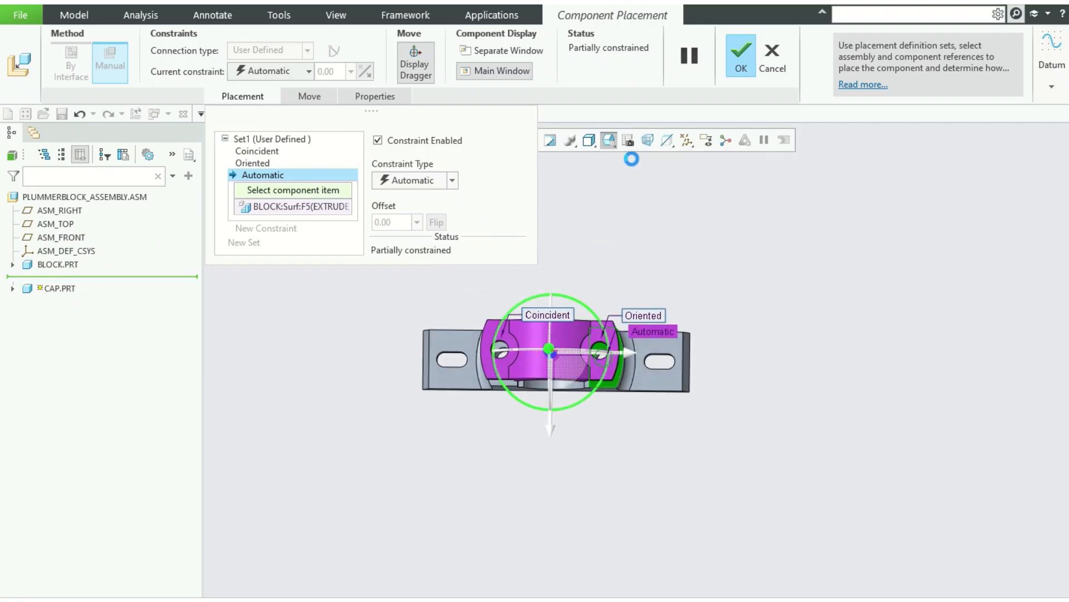
click(612, 146)
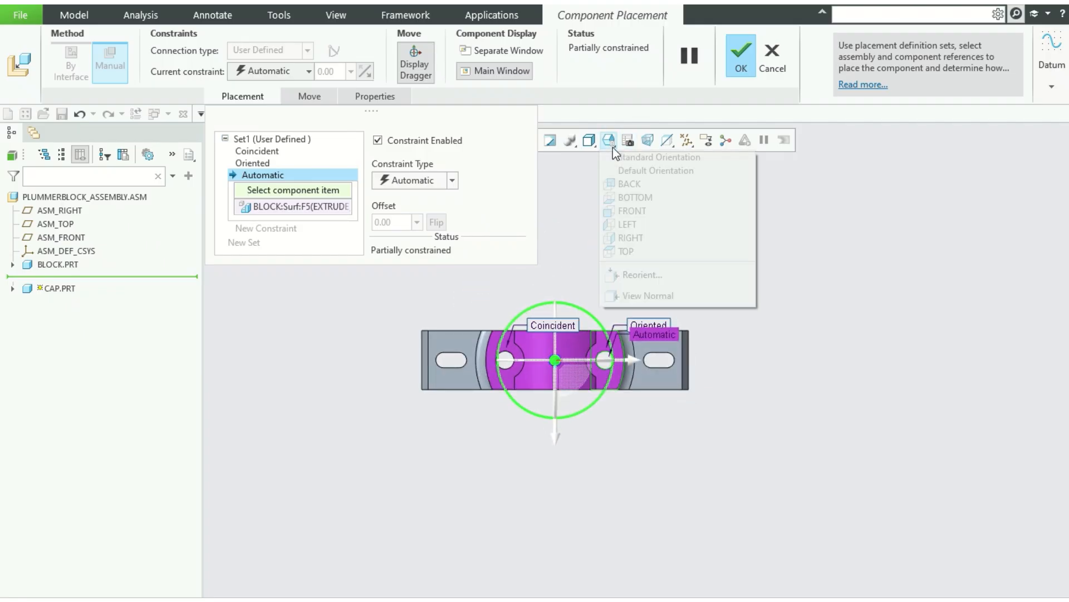
click(637, 199)
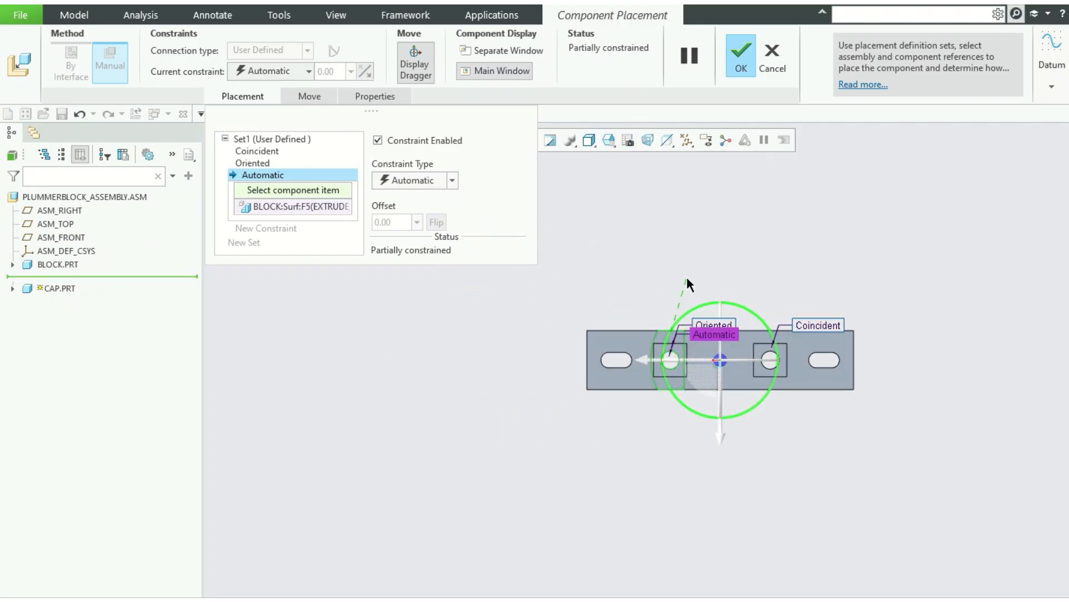
click(613, 145)
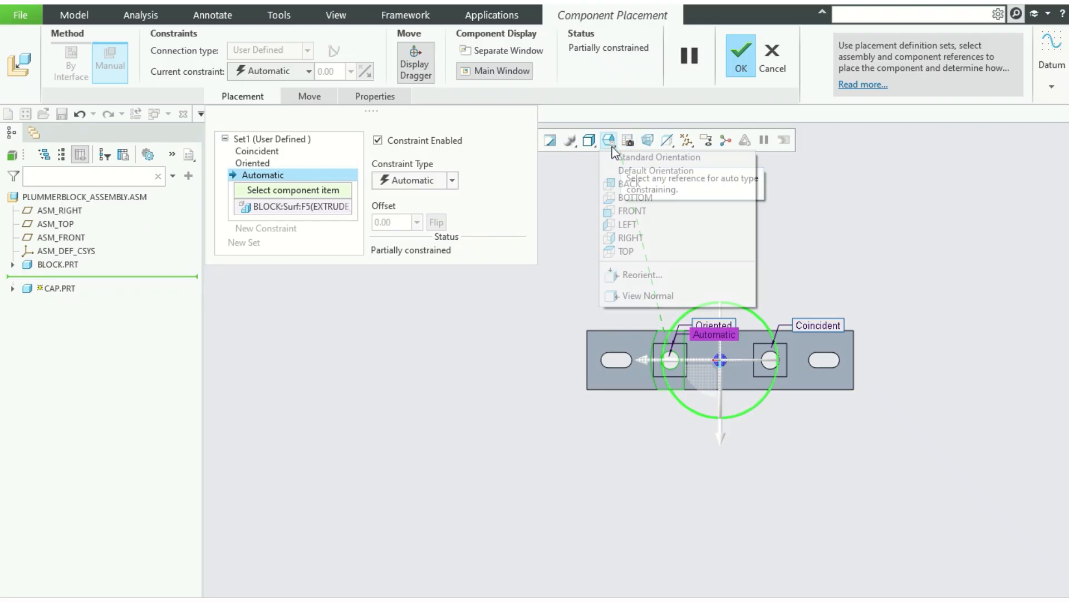
click(641, 184)
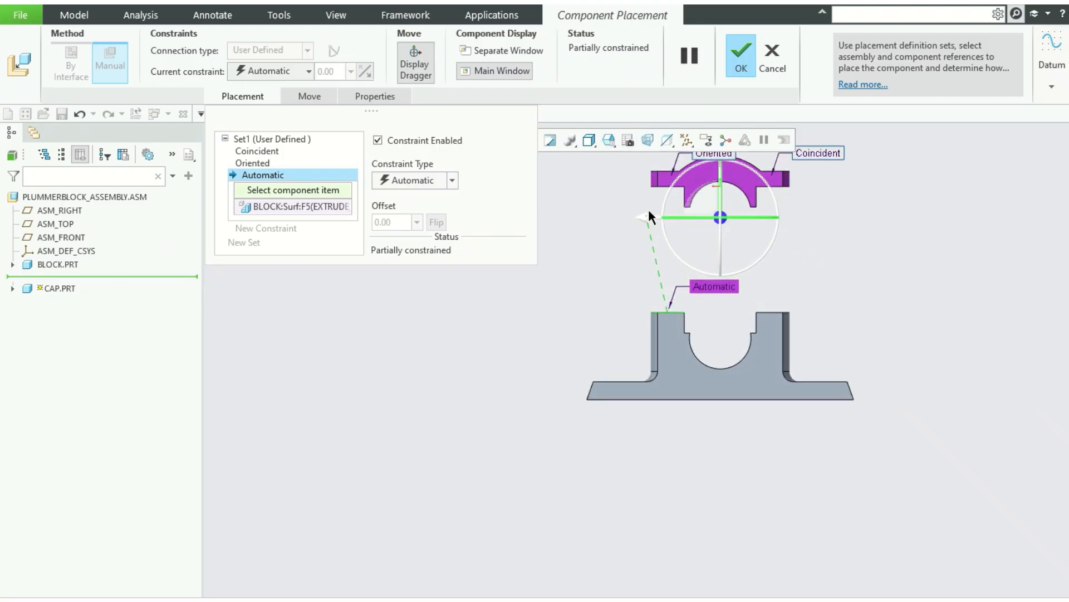
click(614, 142)
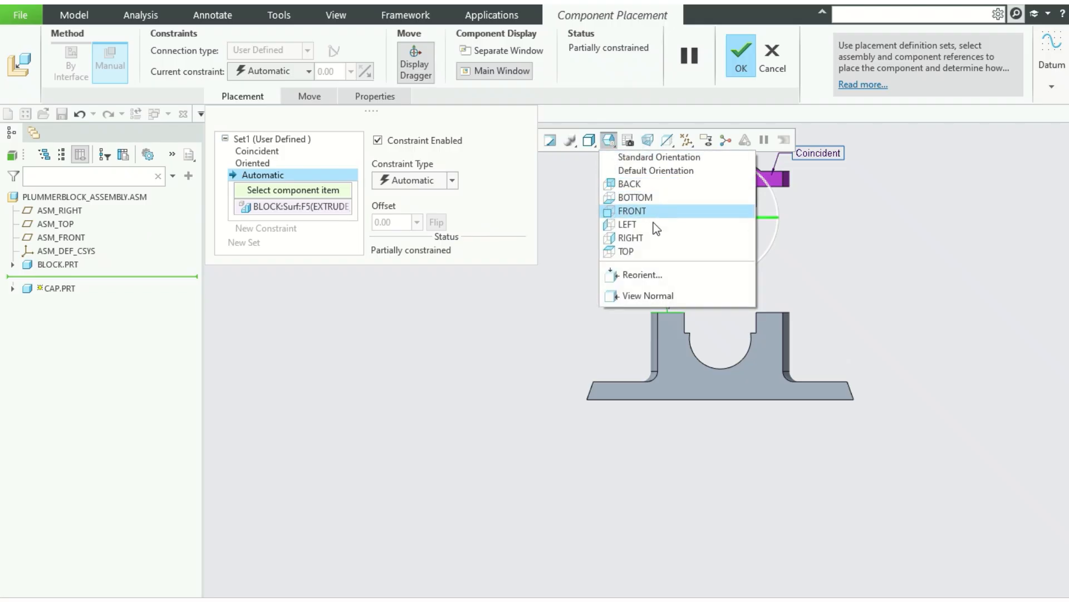
click(659, 172)
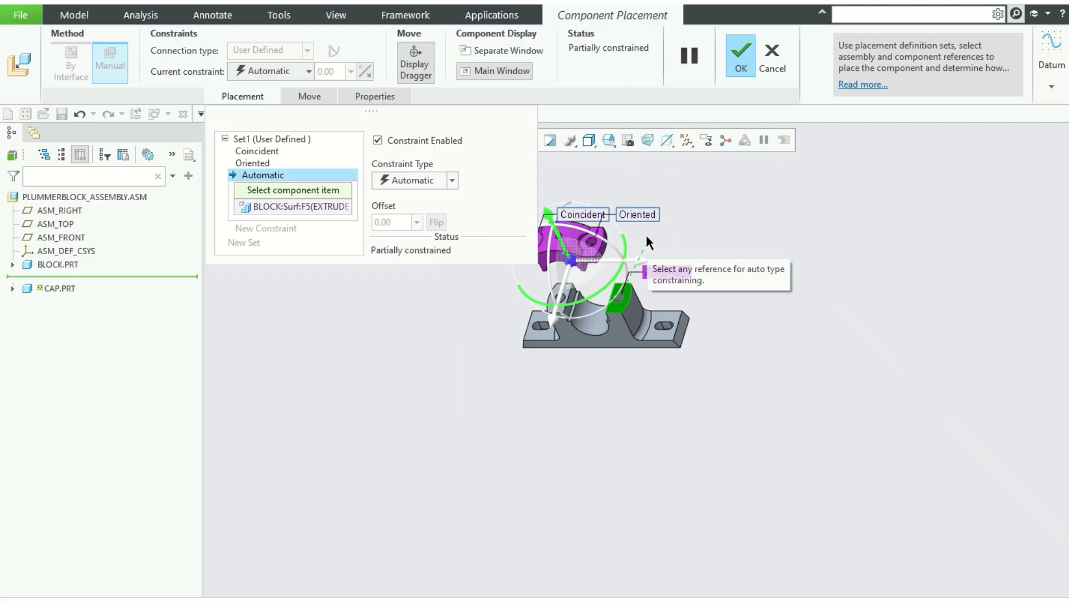
middle_drag(646, 235, 597, 143)
middle_click(697, 235)
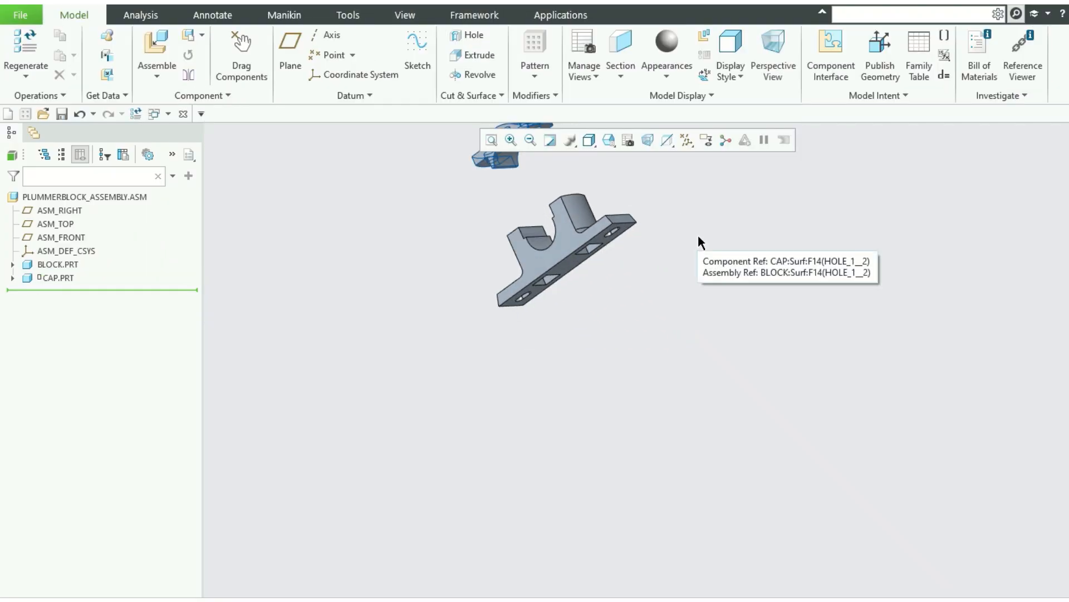
Step: Edit the cap's placement so its underside mounting face is Coincident with the block's upper mounting face
scroll(698, 235, up, 4)
scroll(561, 182, down, 5)
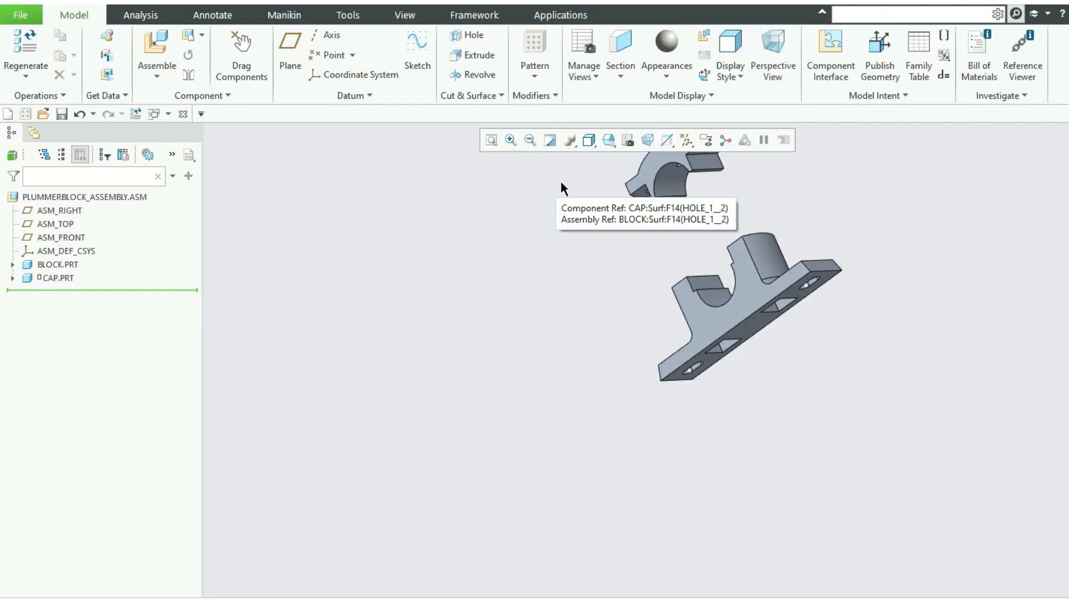
click(55, 278)
click(85, 226)
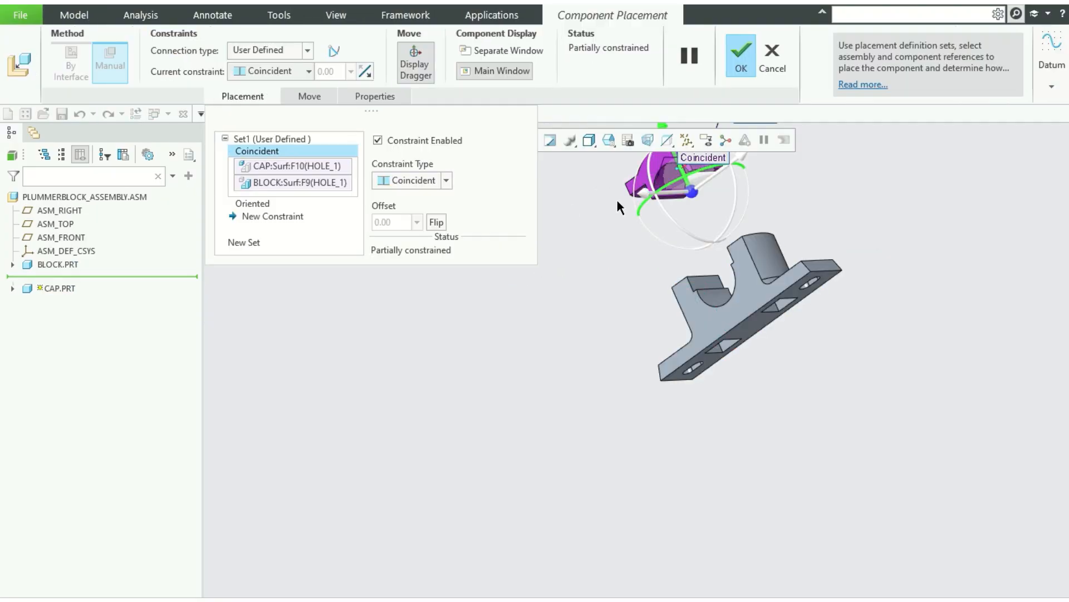
scroll(652, 225, down, 5)
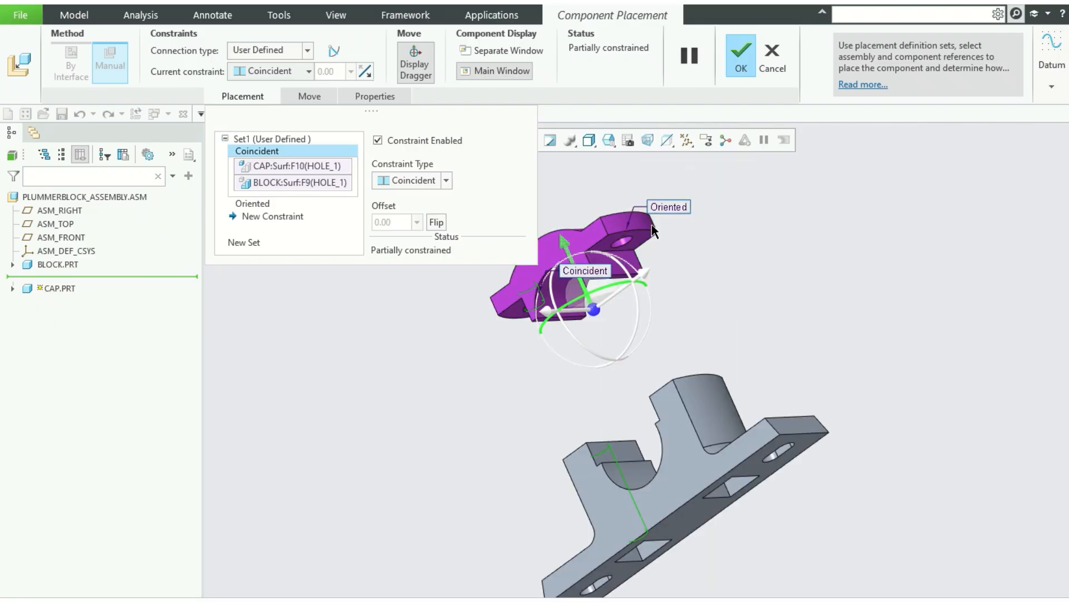
click(634, 236)
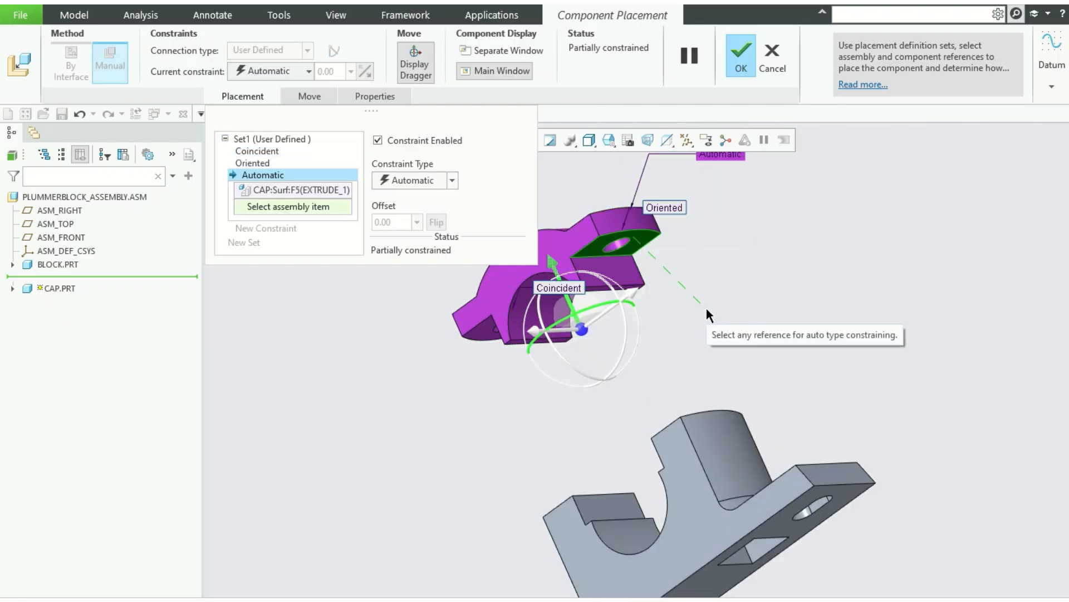
middle_drag(707, 309, 730, 370)
click(730, 367)
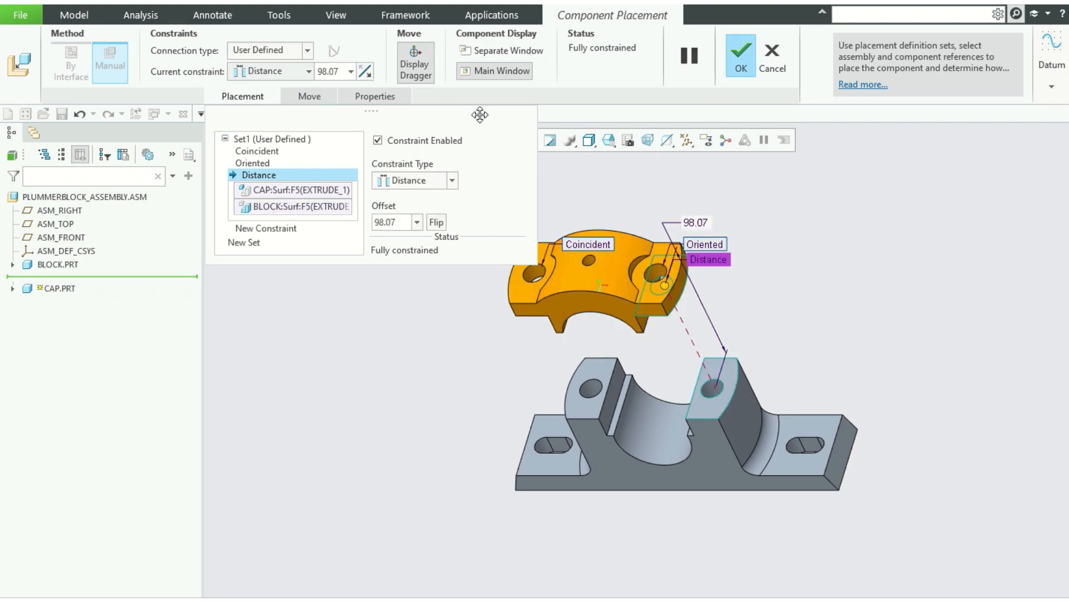
click(454, 181)
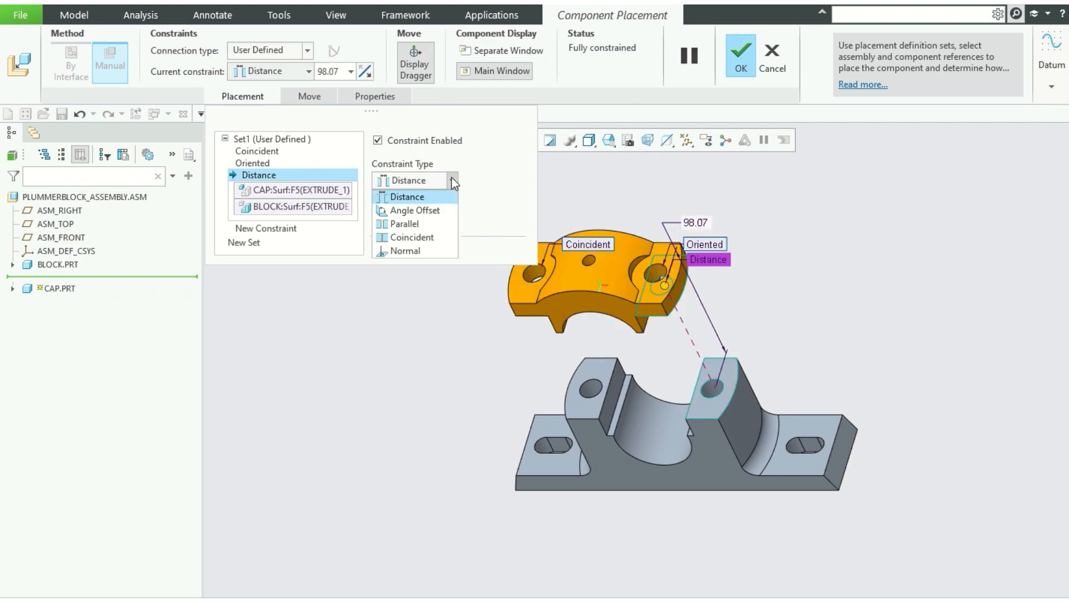
click(429, 238)
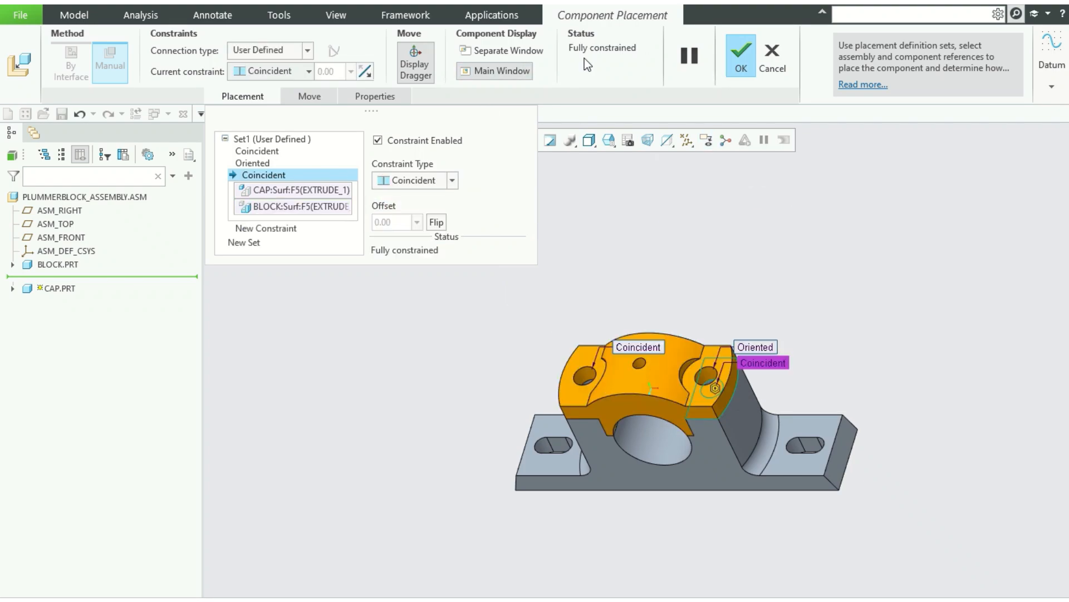
click(740, 54)
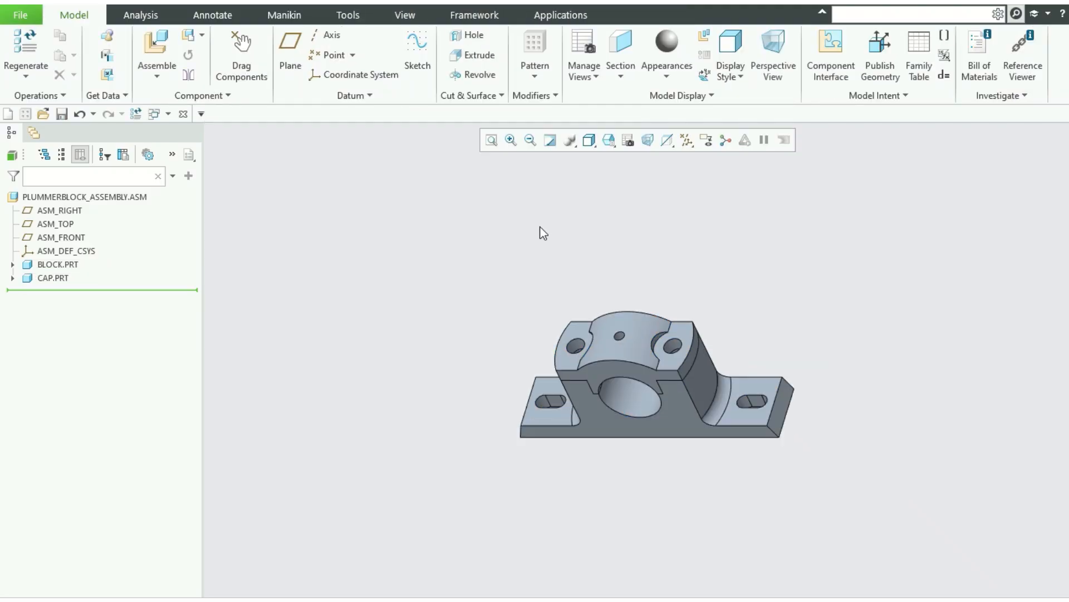
Step: Bring in brasssleeve.prt, align its cylindrical surface with the block's bore, and pull the sleeve out in front of the block
click(157, 44)
double_click(440, 245)
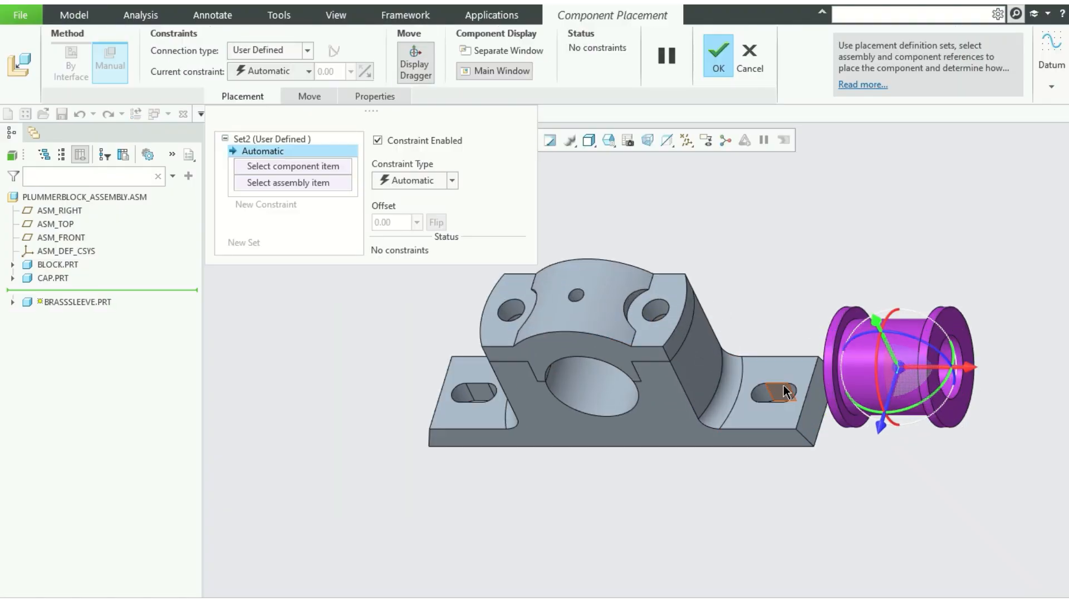
click(860, 376)
click(582, 403)
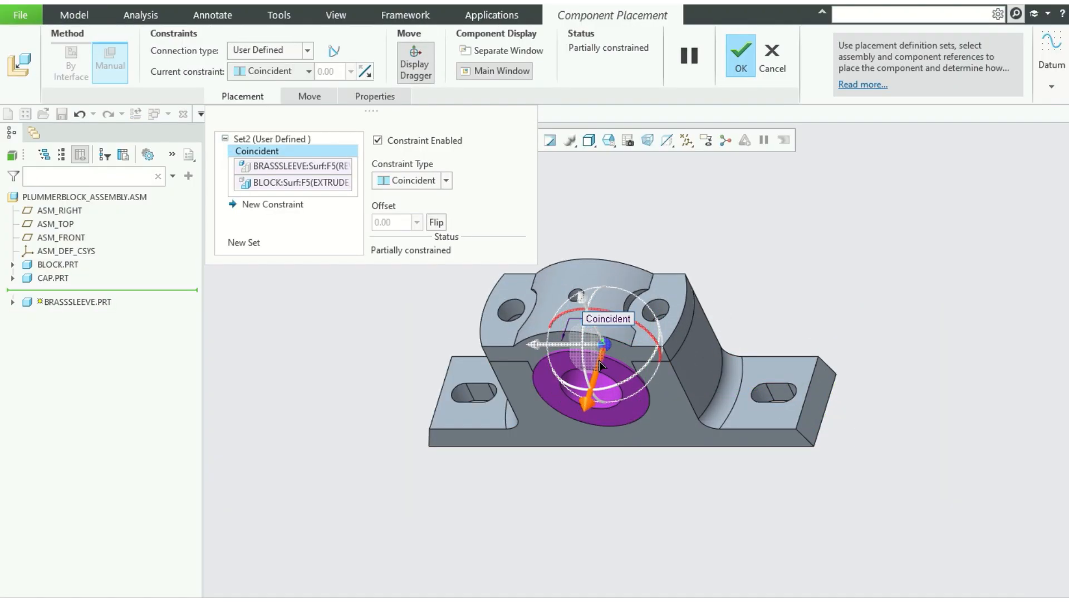
drag(592, 390, 521, 502)
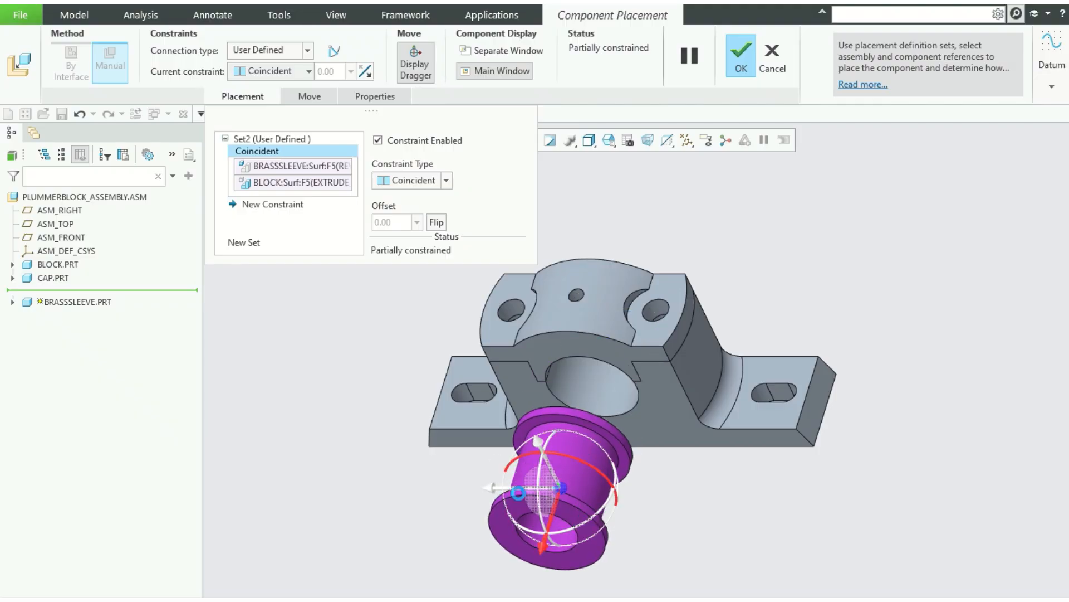
click(544, 395)
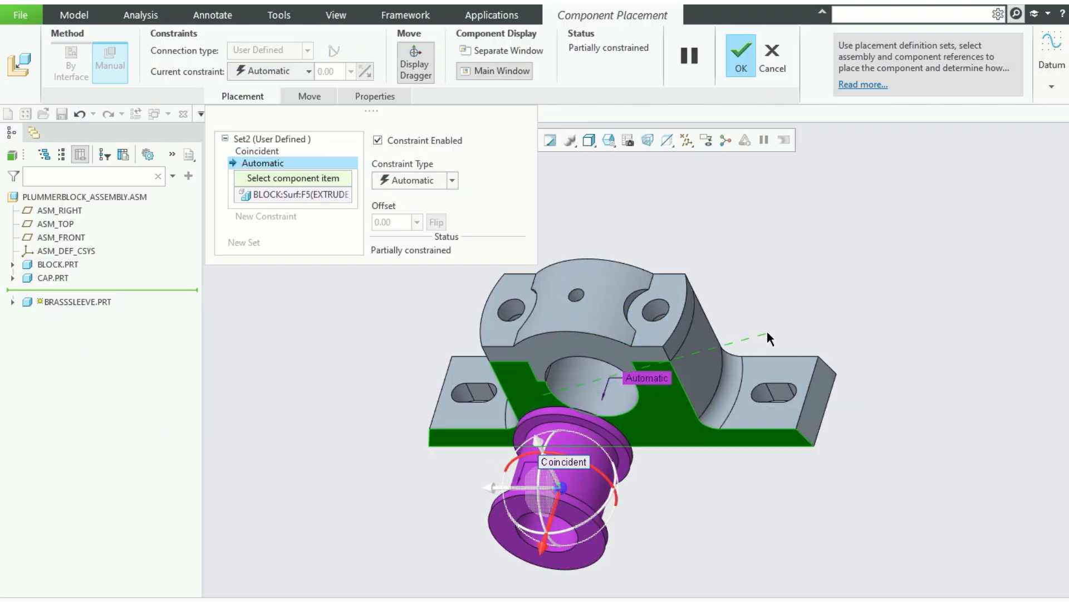
scroll(770, 316, up, 2)
middle_click(791, 273)
middle_drag(777, 299, 755, 342)
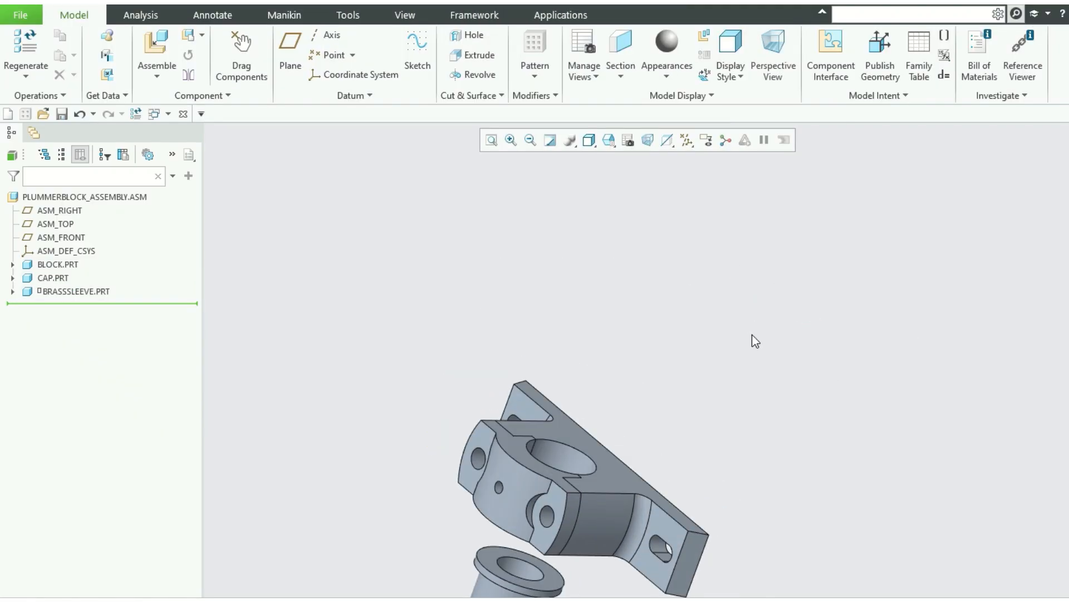
Step: Edit the brass sleeve's placement so the inner face of its front flange is Coincident with the block's front face
click(95, 291)
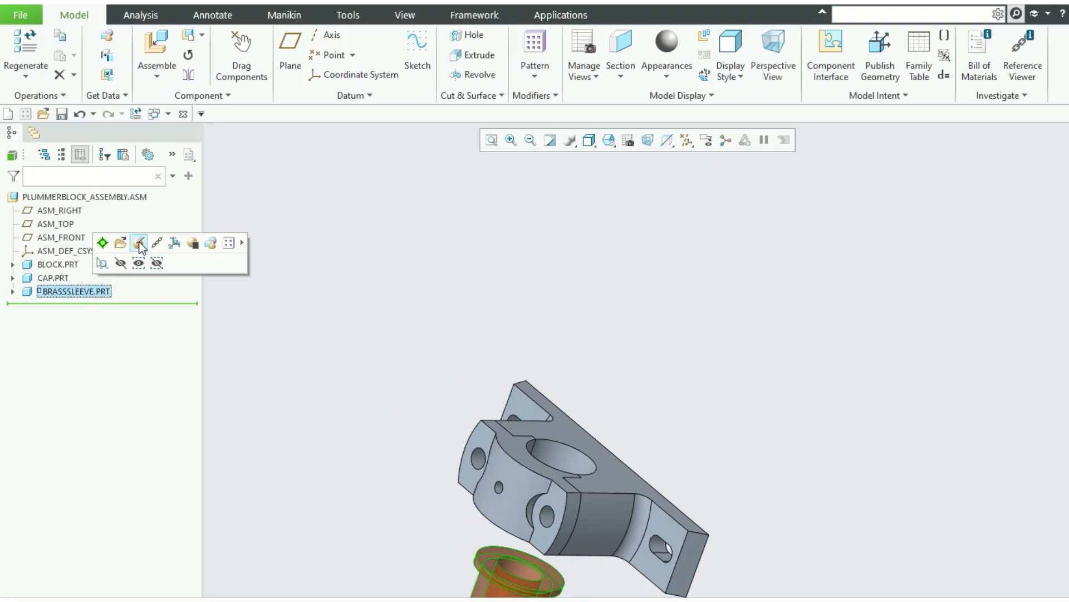
click(139, 243)
scroll(502, 401, down, 3)
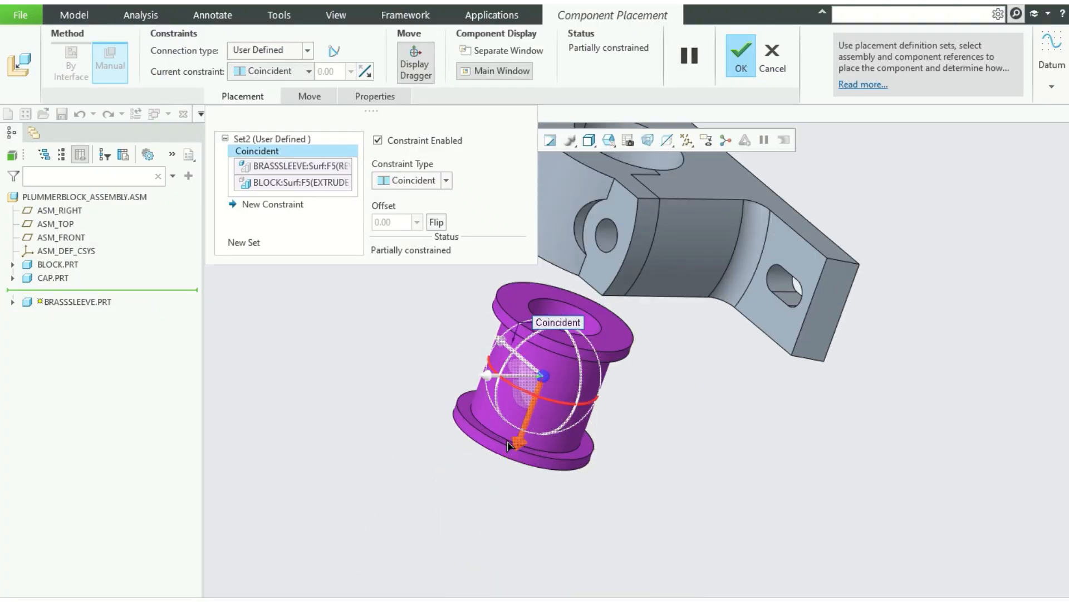
scroll(455, 416, down, 2)
click(457, 410)
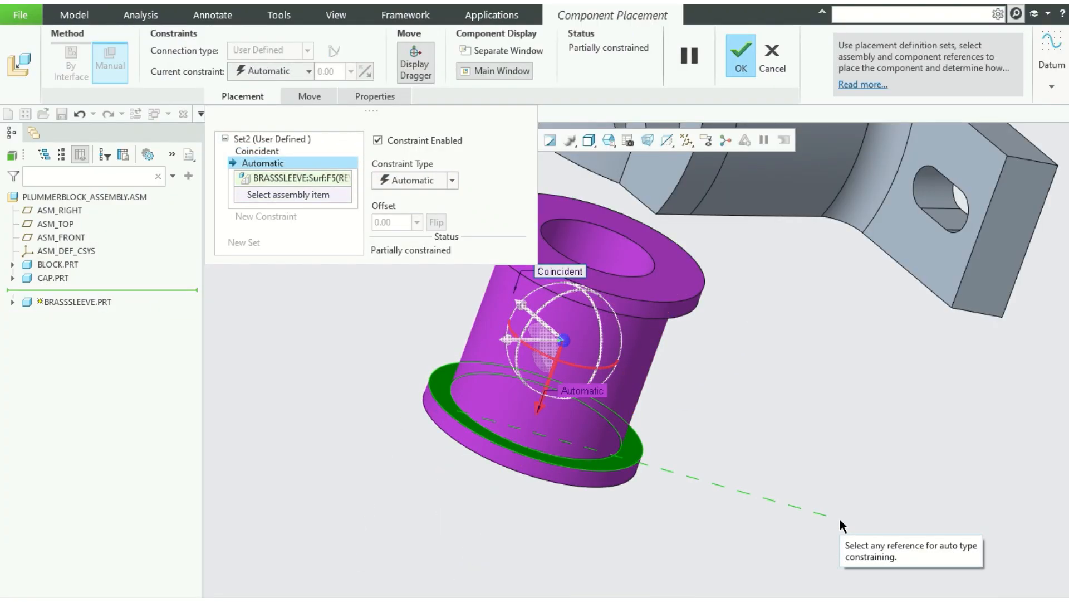
scroll(838, 468, up, 4)
click(676, 360)
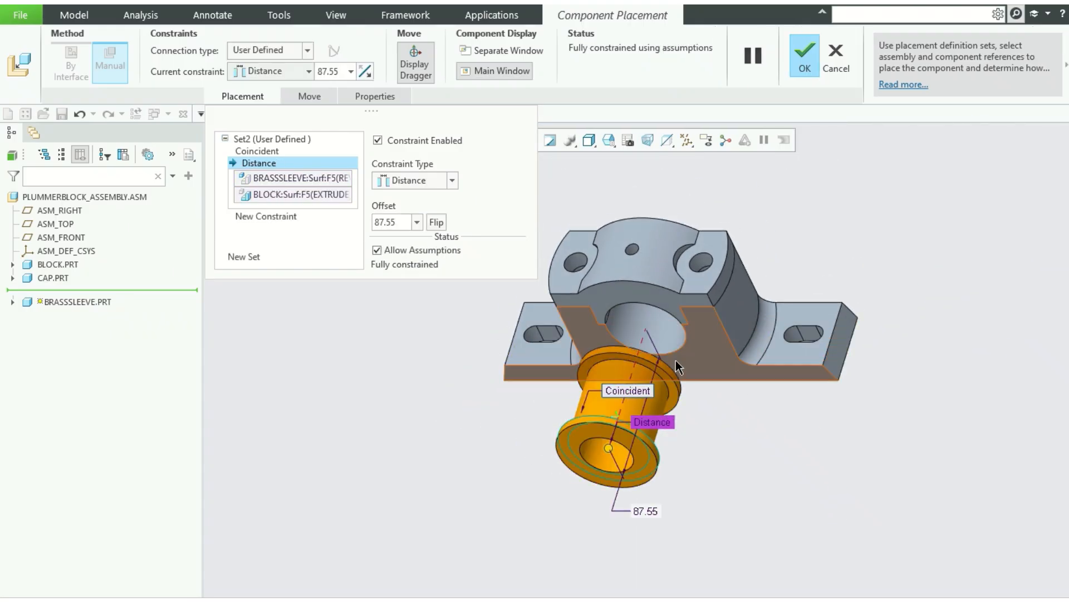
click(452, 180)
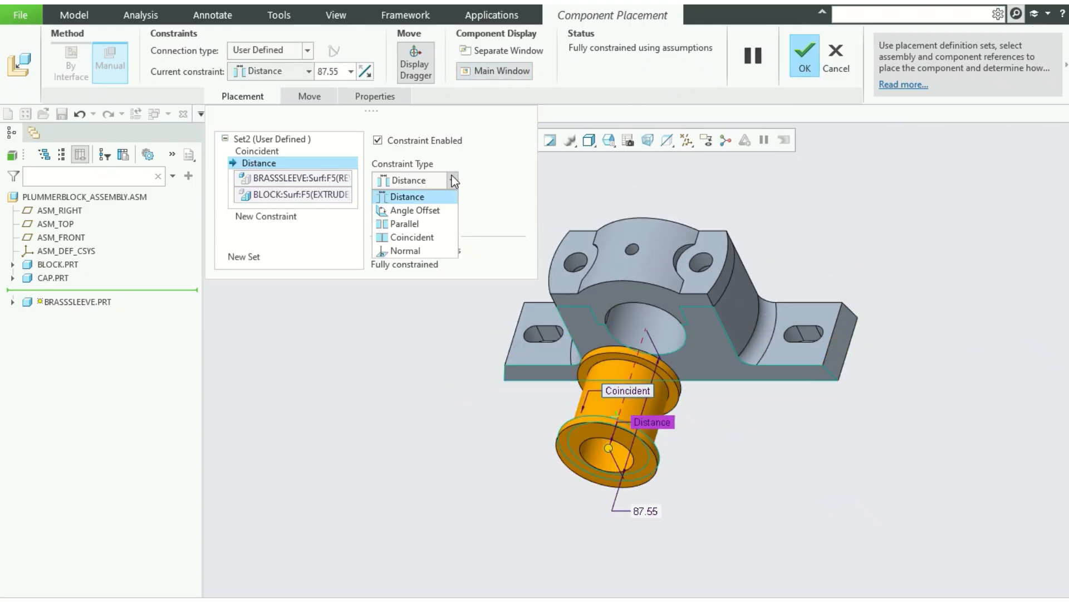
click(393, 235)
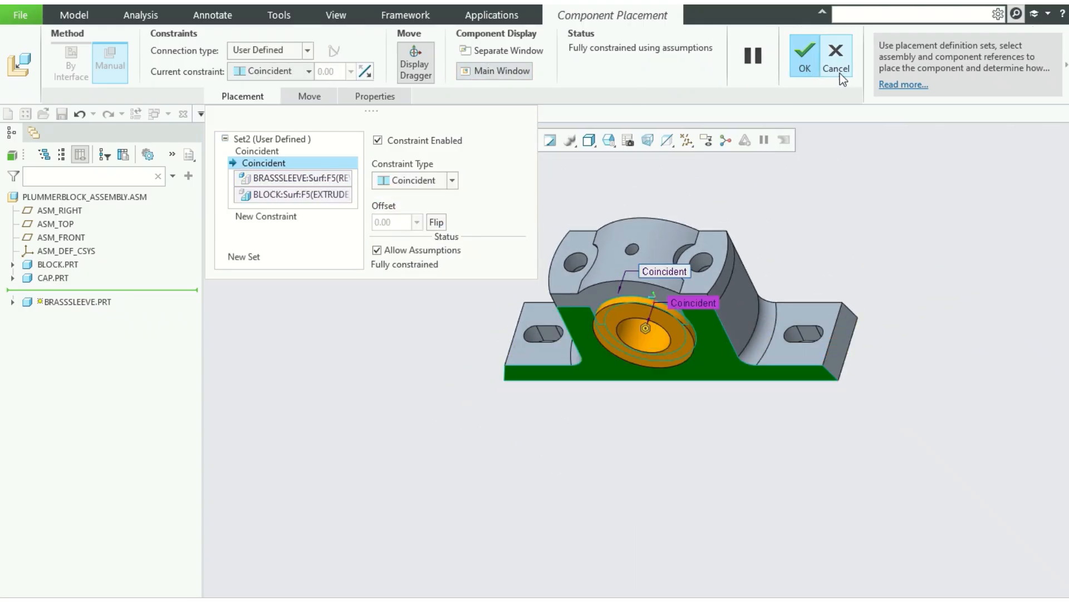
click(805, 58)
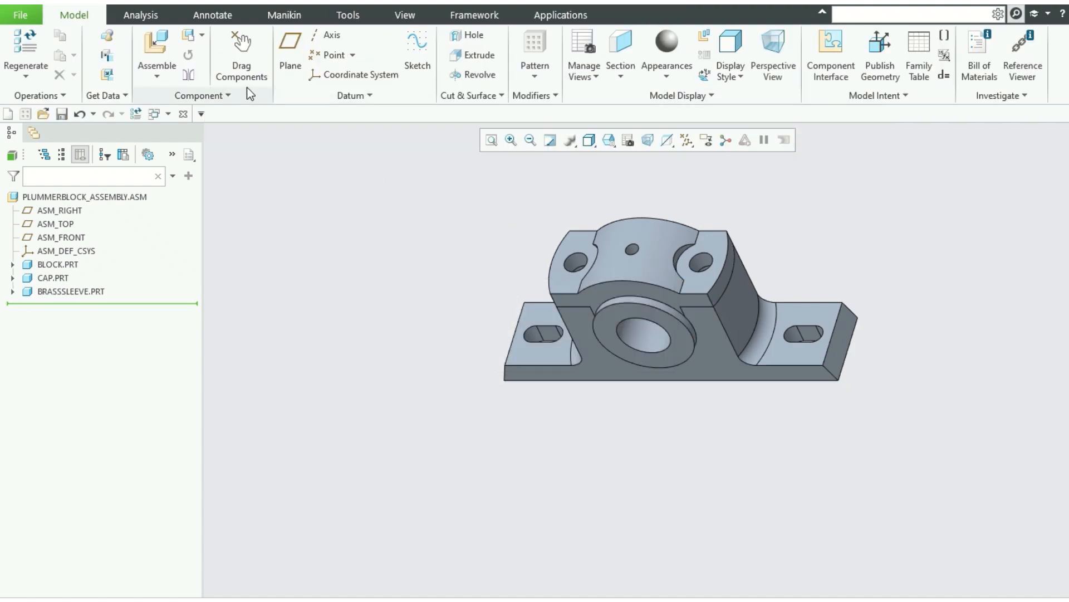
Step: Bring nut.prt into the assembly and leave it unconstrained beside the block
click(157, 50)
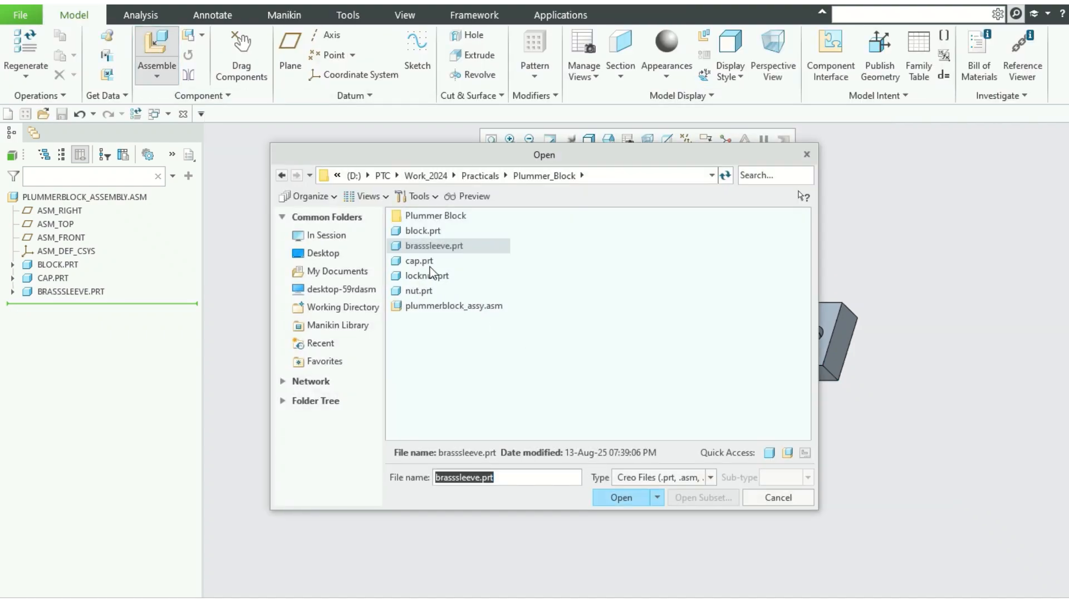
double_click(419, 290)
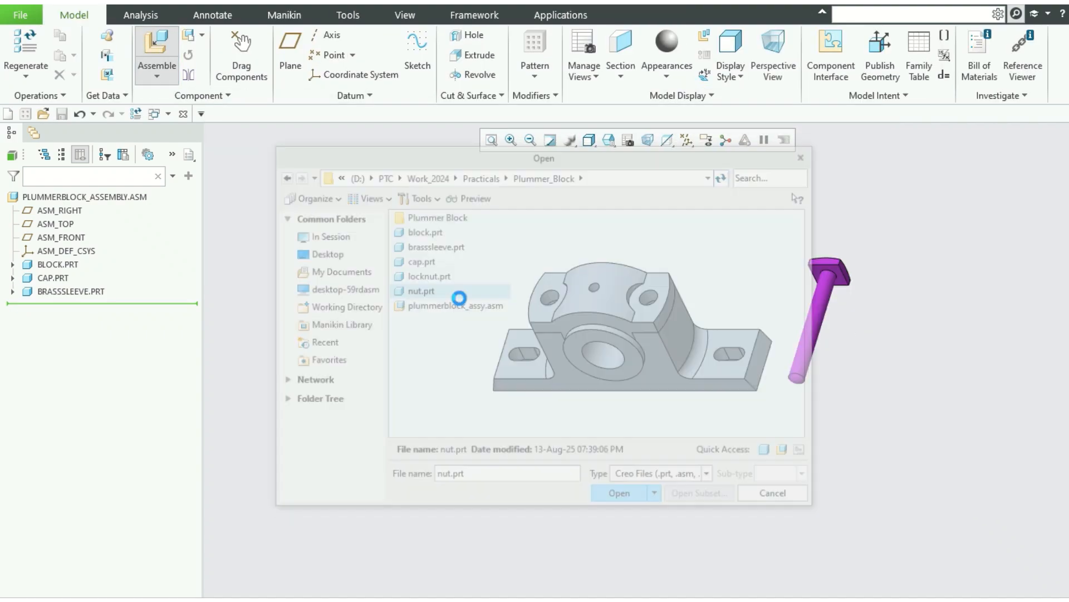
click(819, 294)
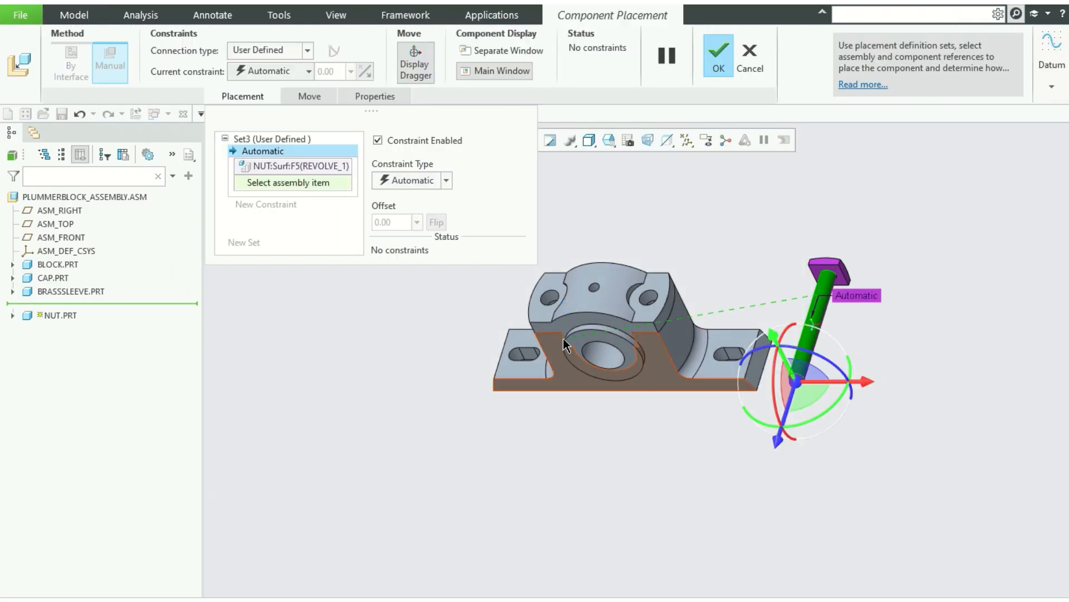
scroll(561, 339, up, 2)
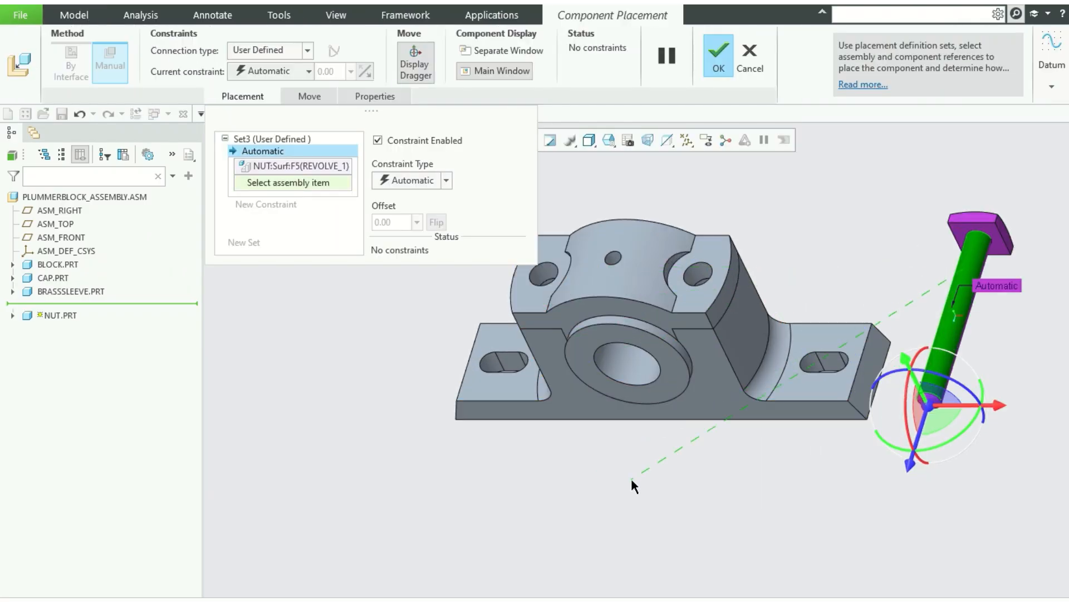
click(613, 147)
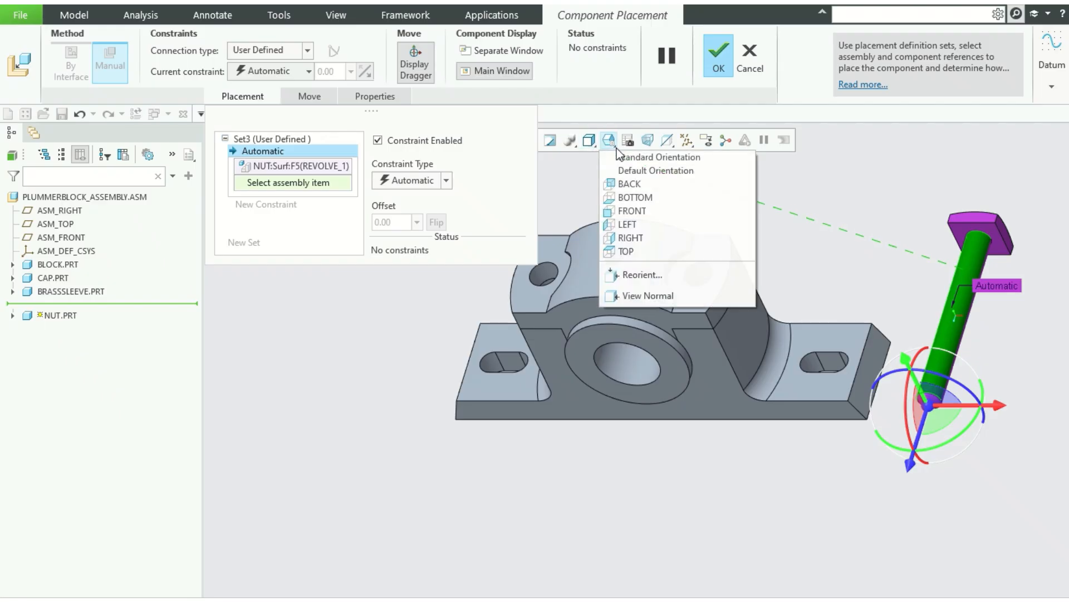
click(644, 204)
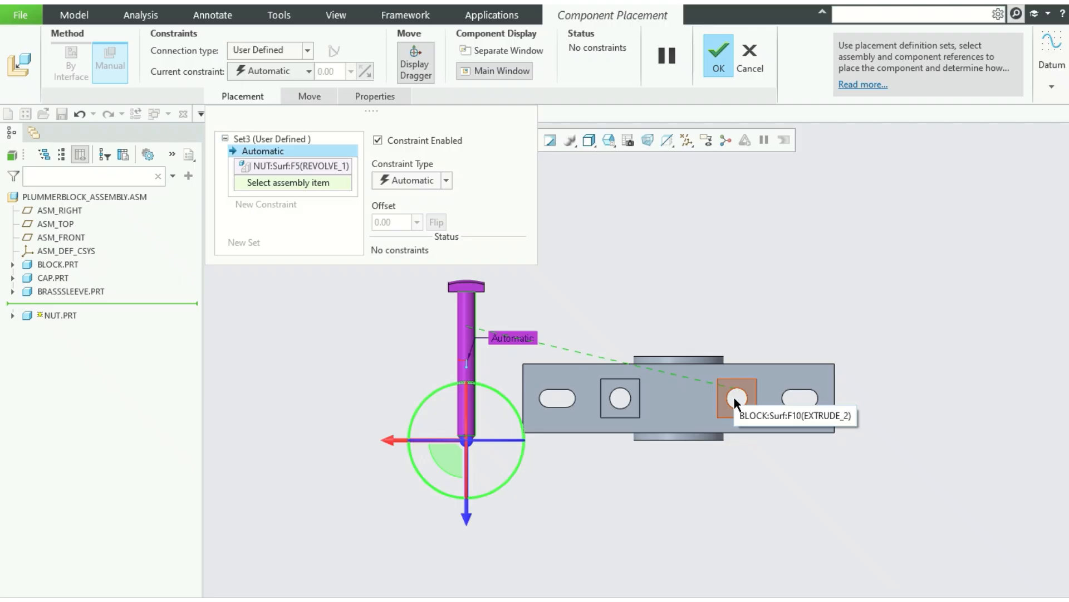
middle_click(763, 329)
mouse_move(763, 329)
middle_down()
mouse_move(745, 294)
mouse_move(445, 307)
middle_up()
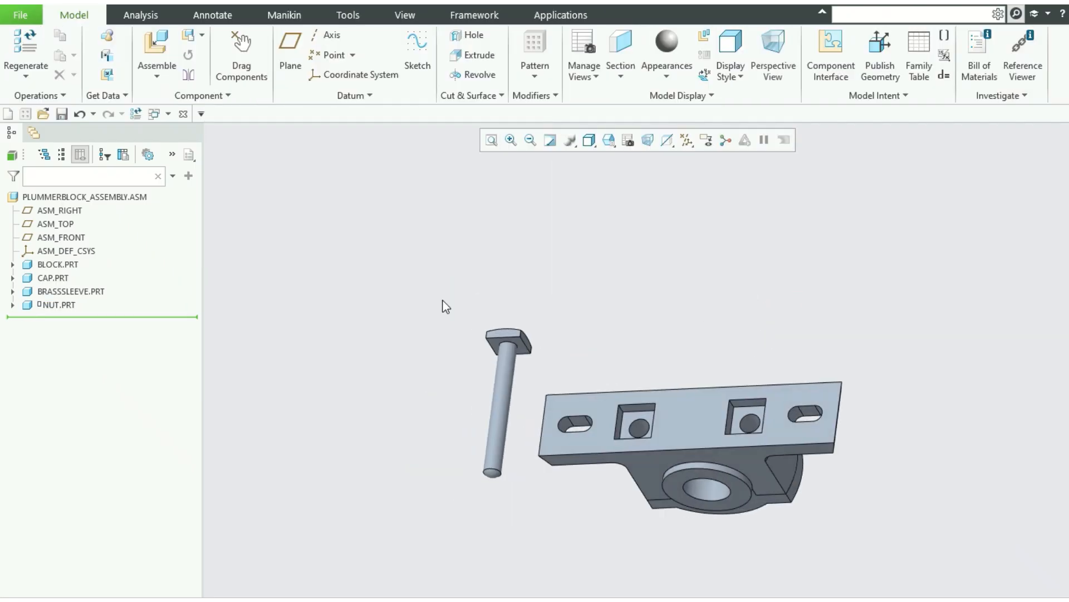
Step: Edit the nut's placement and align its cylindrical shank with the right recessed bolt hole seen from the block's underside
click(71, 306)
click(112, 254)
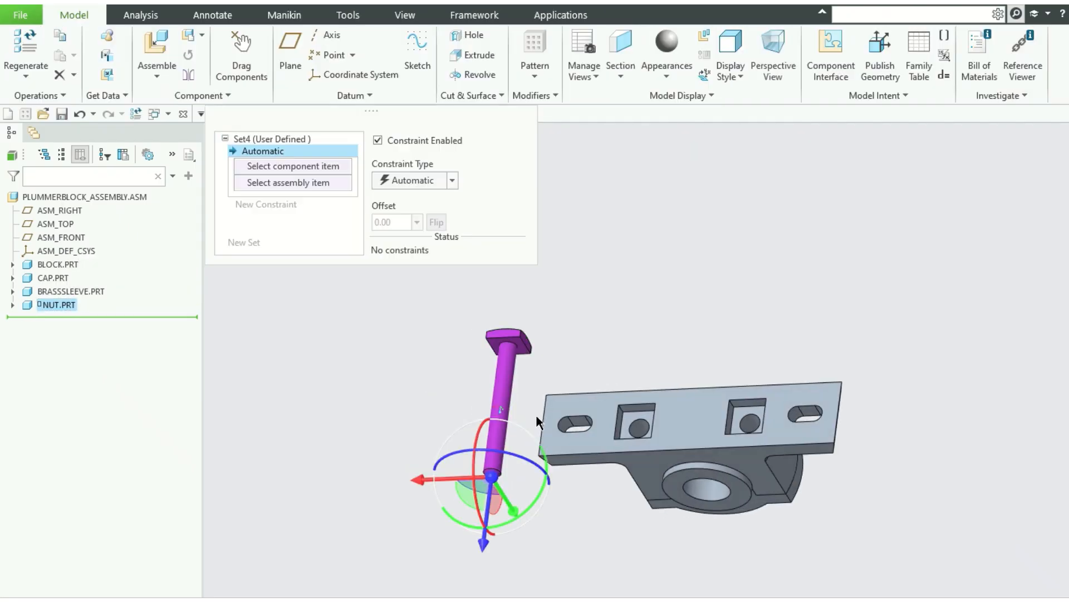
click(498, 404)
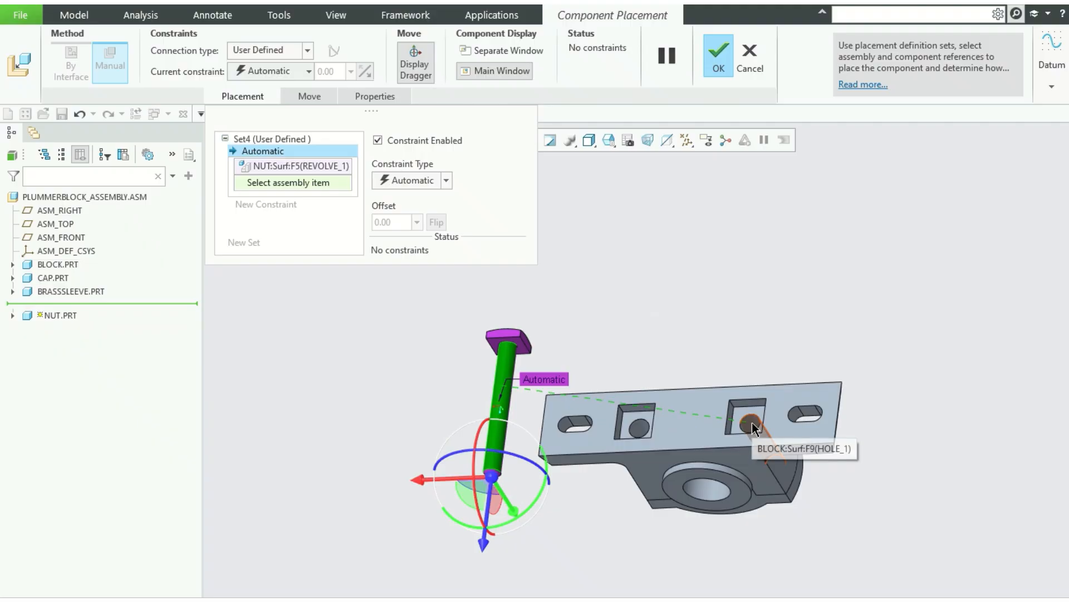
click(731, 421)
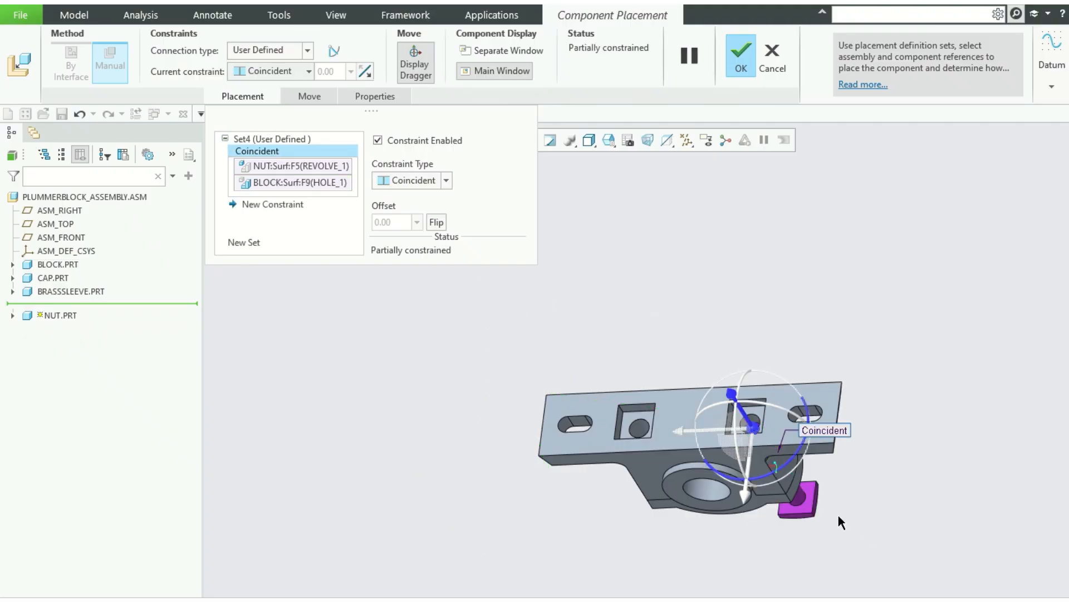
Step: Constrain the inner face of the nut's head to the recess floor, flip its direction, and make the constraint Coincident
click(808, 500)
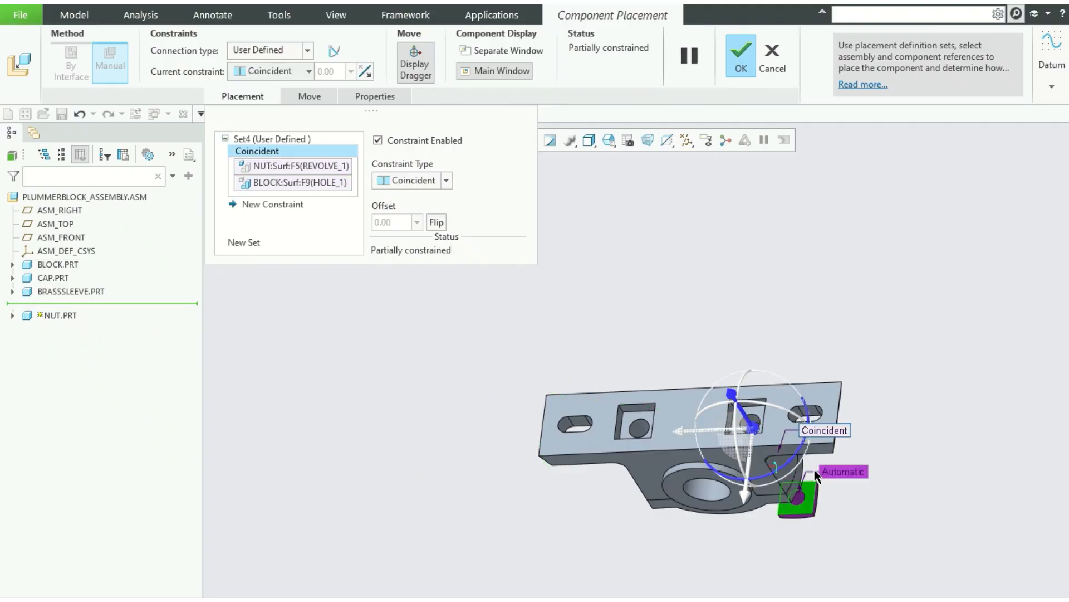
click(756, 409)
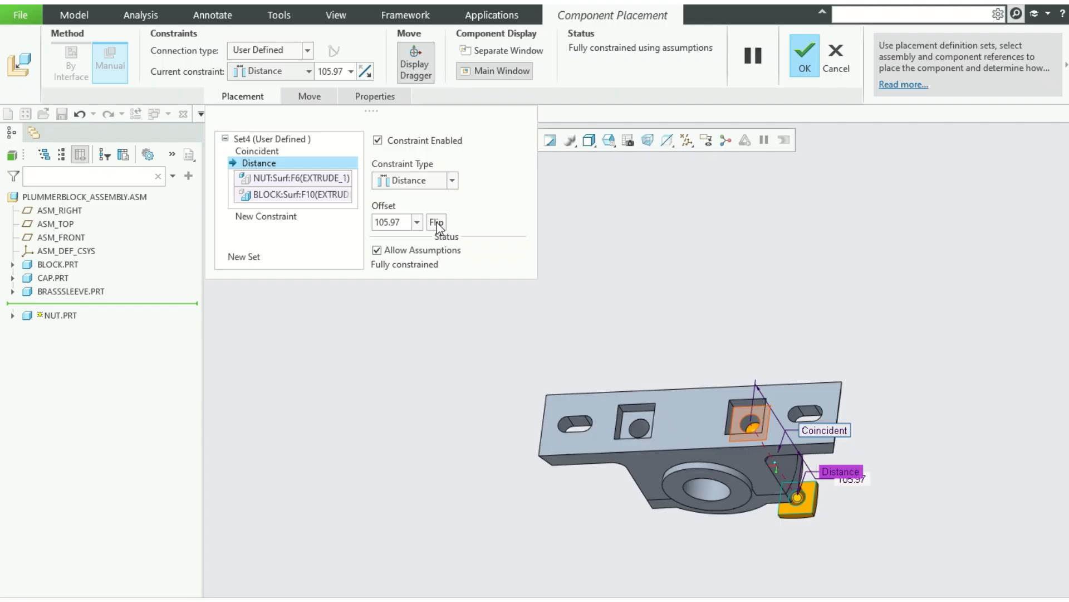
click(437, 223)
click(453, 180)
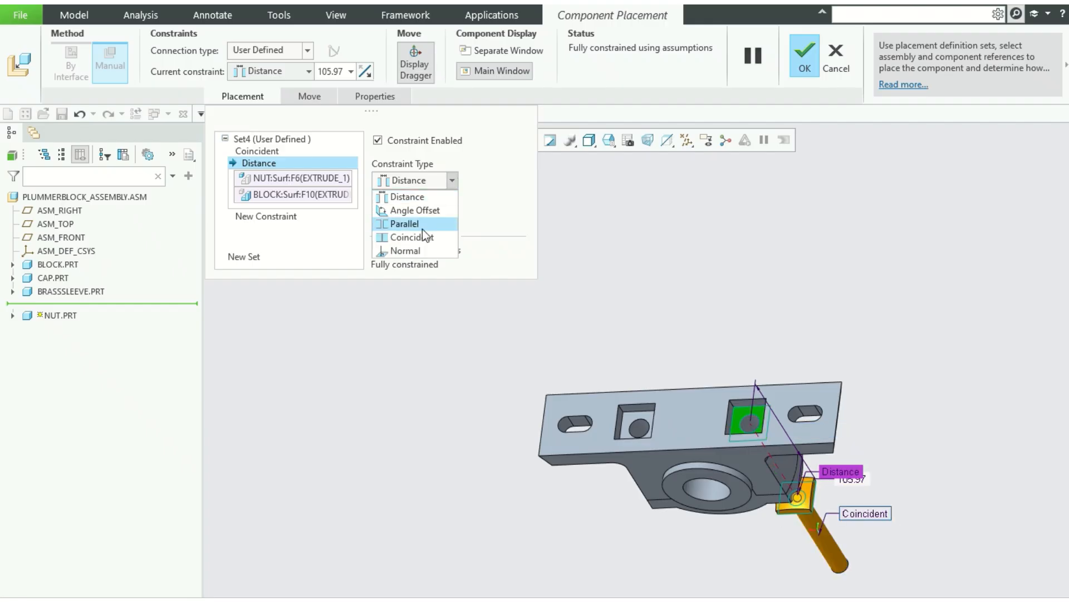
click(422, 242)
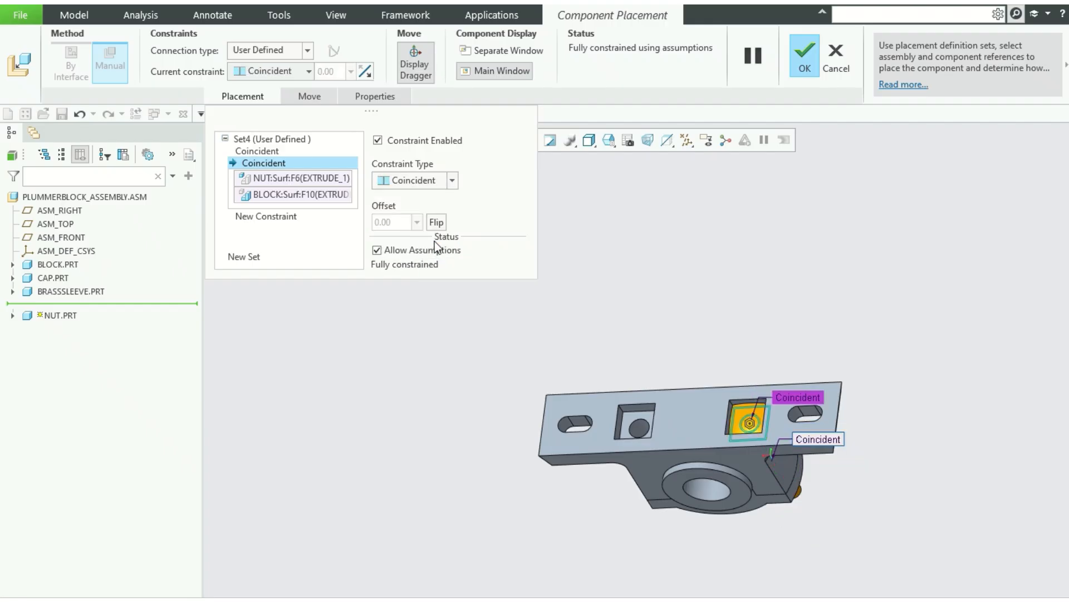
click(806, 68)
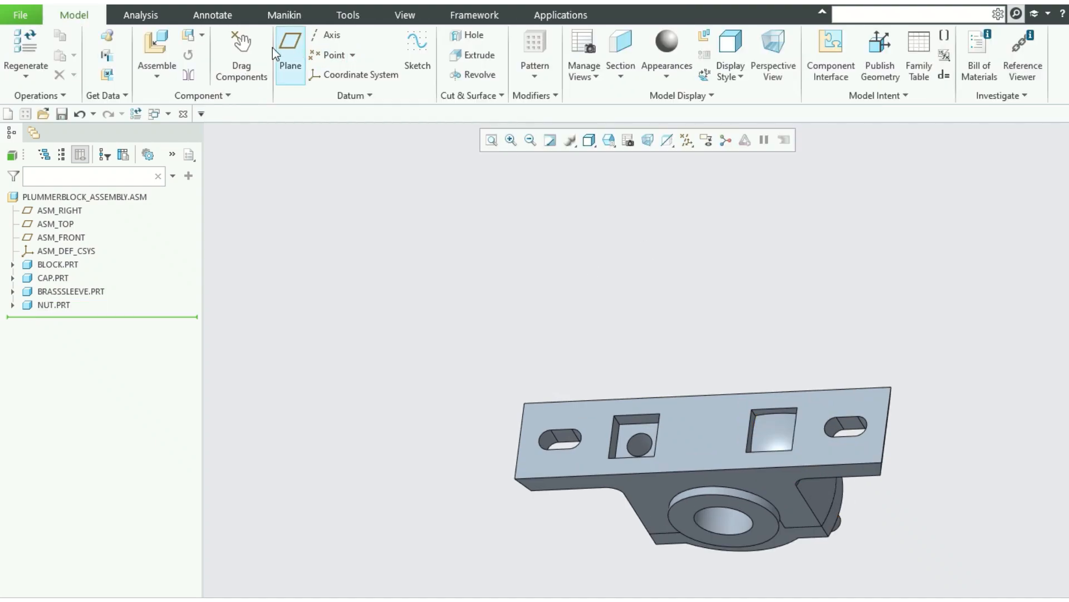
Step: Bring in a second nut.prt and align its shank with the remaining empty bolt hole in the block's underside
click(158, 48)
double_click(429, 290)
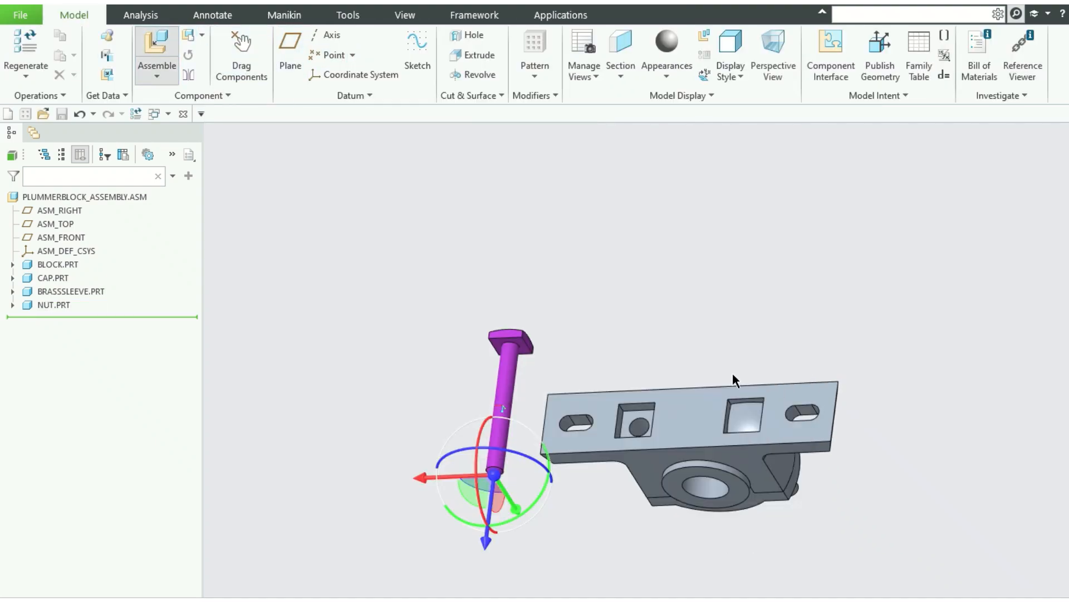
click(510, 360)
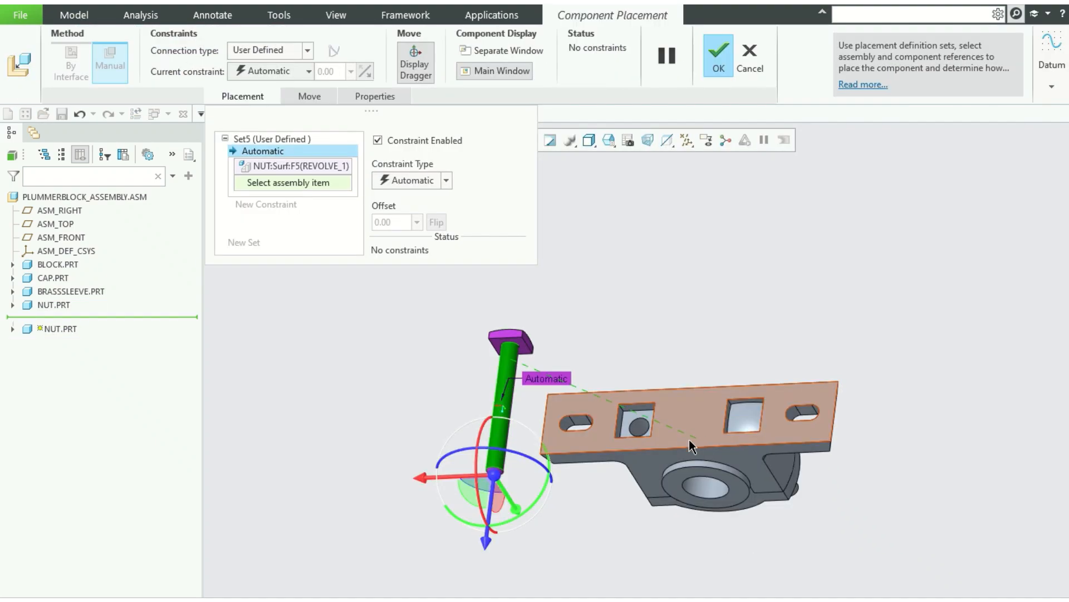
click(639, 421)
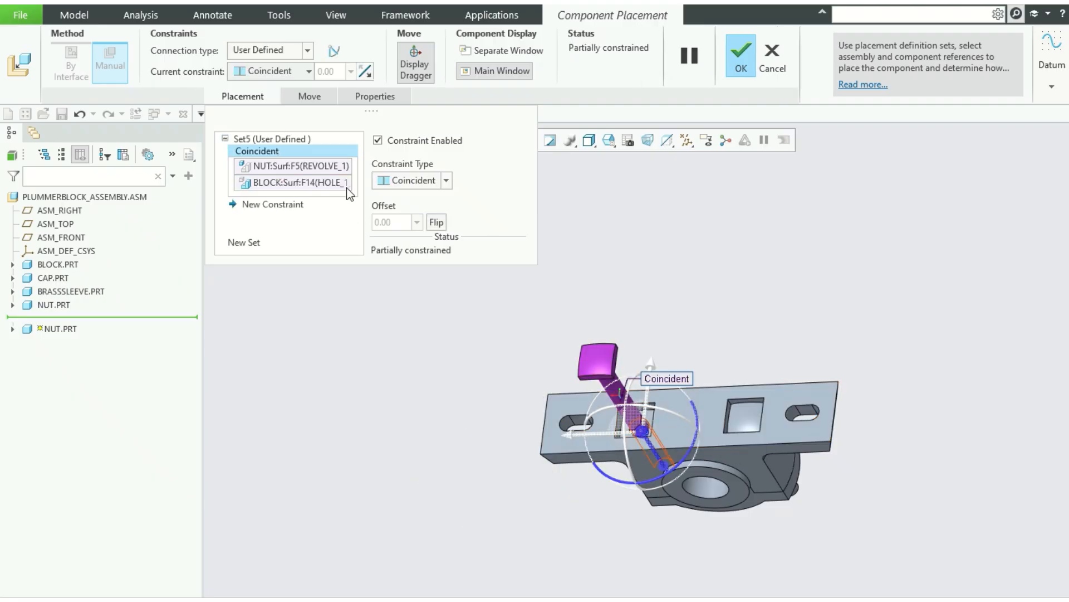
Step: Add a Coincident constraint between the second nut's inner head face and the floor of its square recess in the block
click(296, 207)
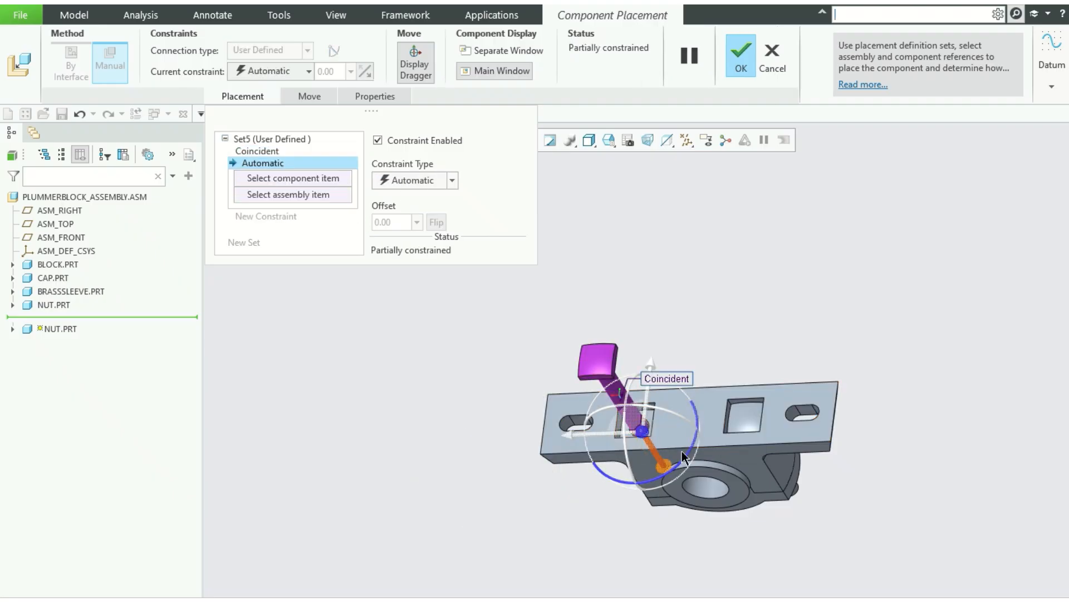
click(652, 415)
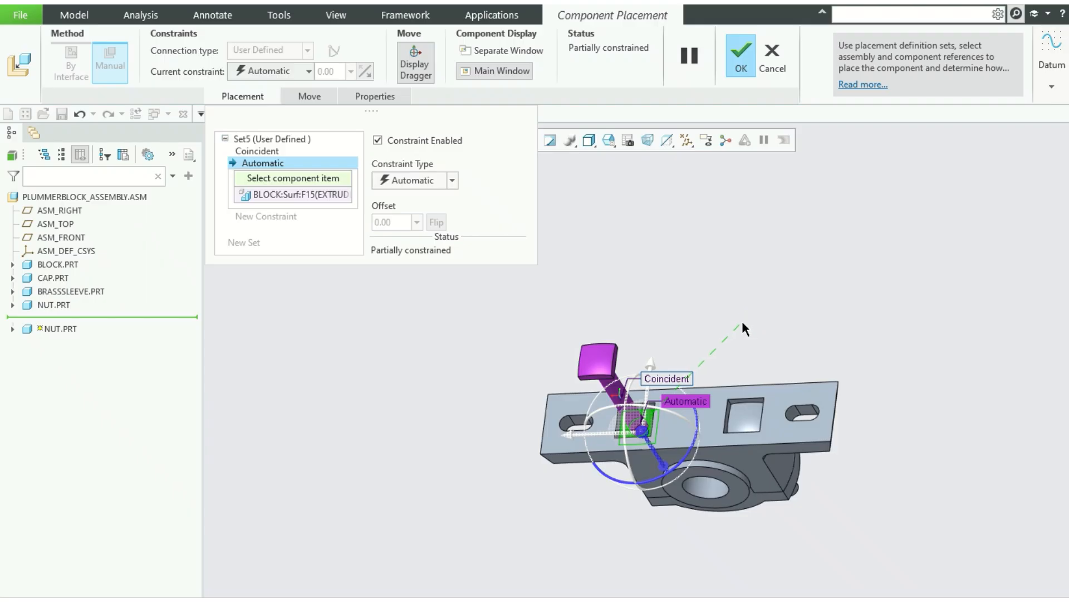
middle_drag(743, 323, 744, 501)
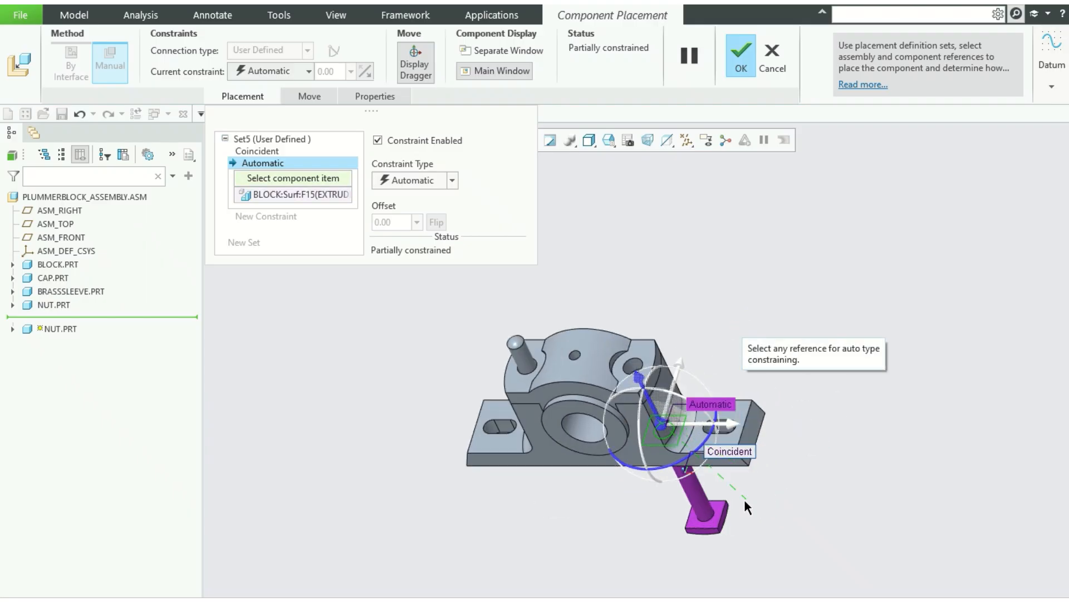
click(714, 516)
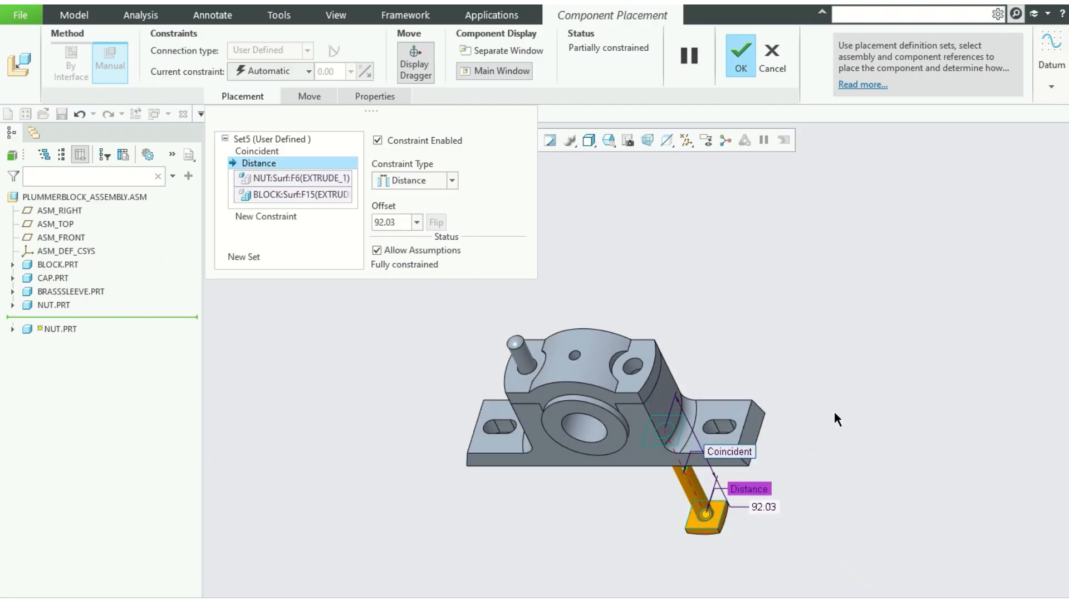
click(452, 182)
click(417, 234)
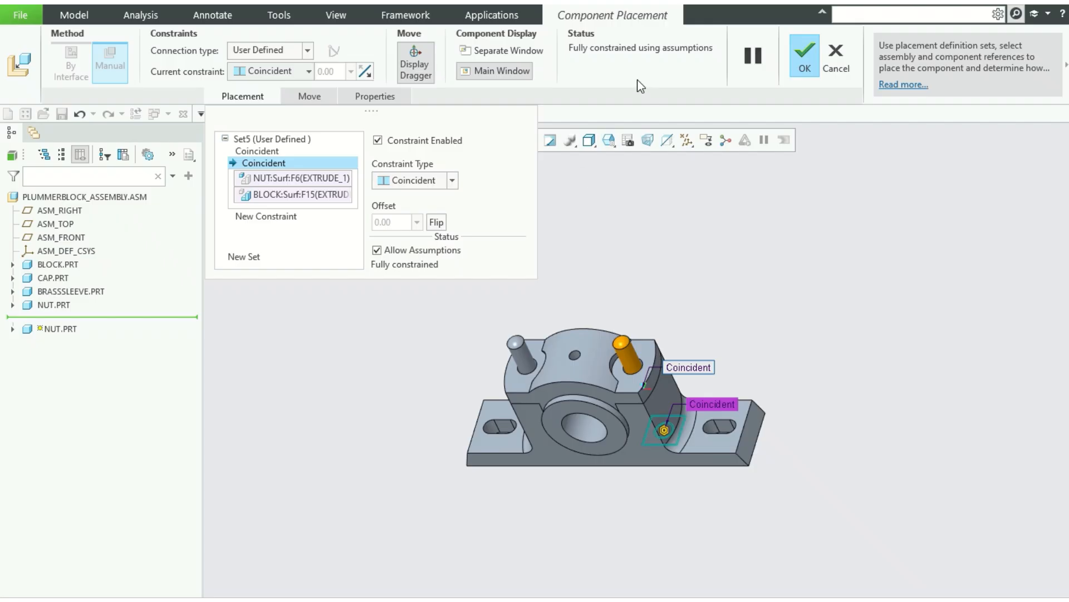
click(806, 61)
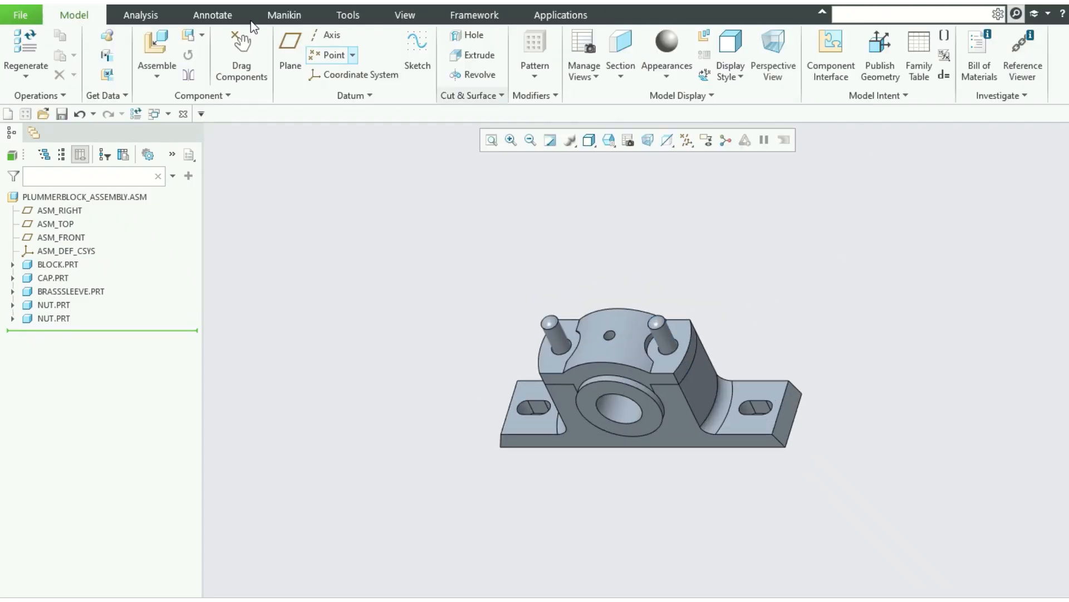
Step: Bring in locknut.prt and align its bore with the cylindrical shank protruding from the left side of the cap
click(161, 47)
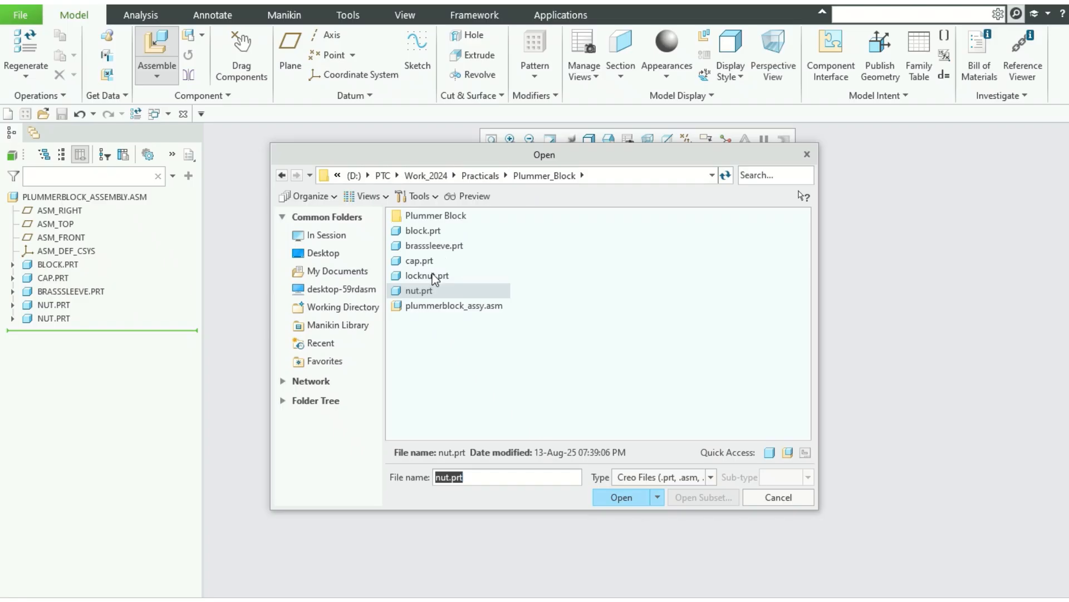
double_click(436, 277)
scroll(801, 394, down, 4)
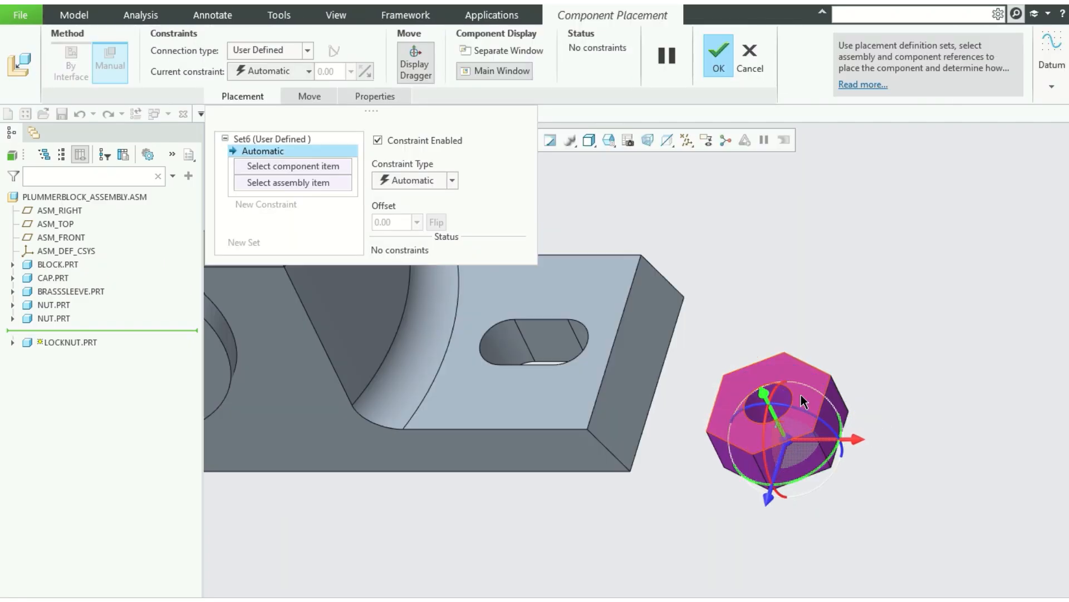
click(785, 393)
scroll(881, 303, up, 4)
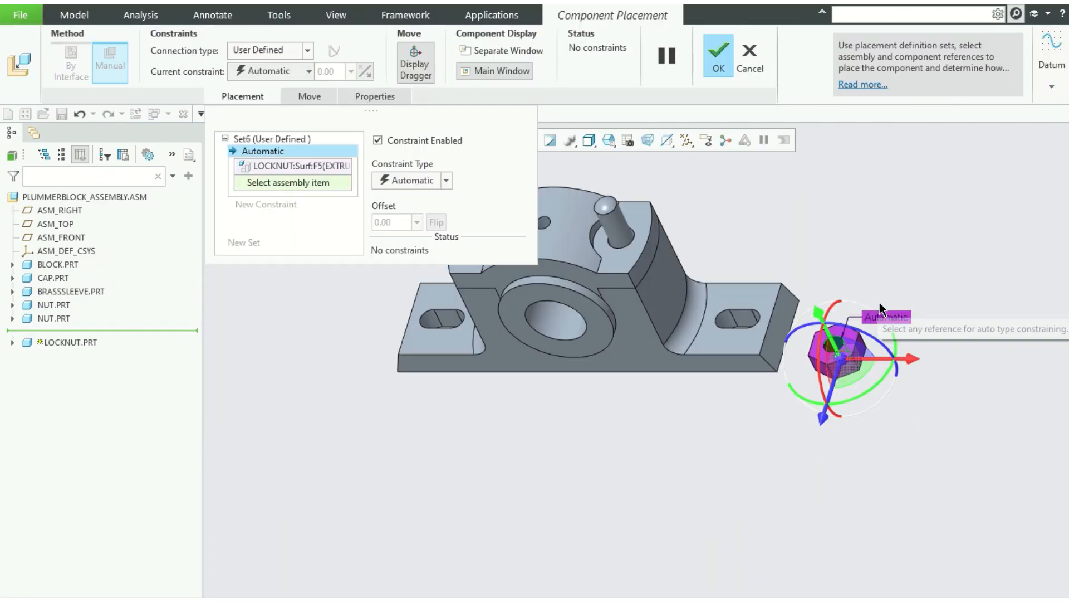
scroll(880, 303, up, 1)
click(556, 236)
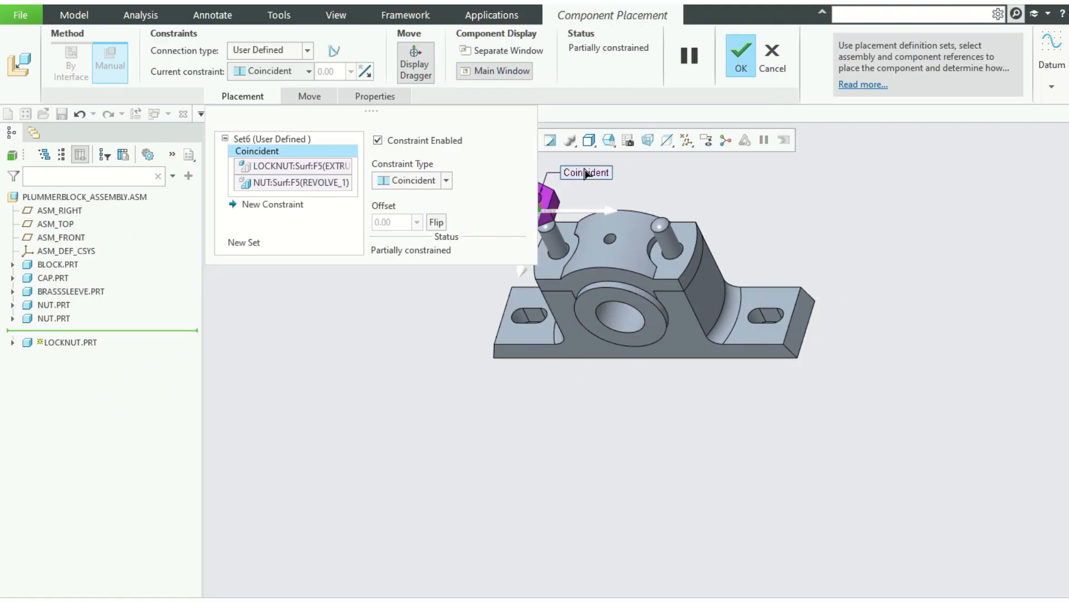
Step: Constrain the locknut's hexagonal end face to the cap's left flat seat, flip its direction, and make the constraint Coincident
scroll(1008, 303, up, 3)
scroll(842, 269, down, 4)
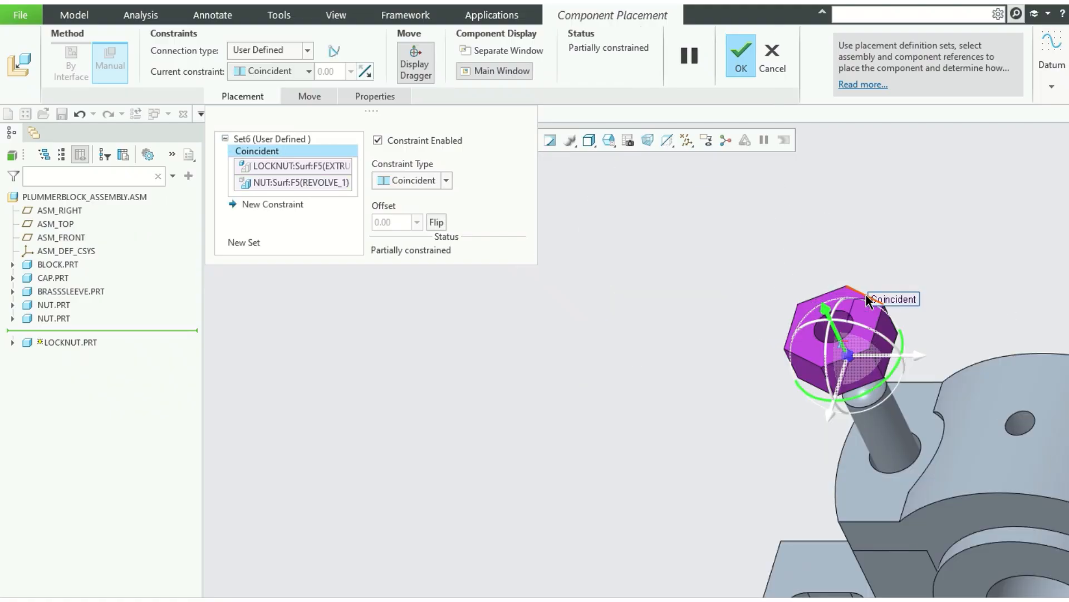
click(862, 314)
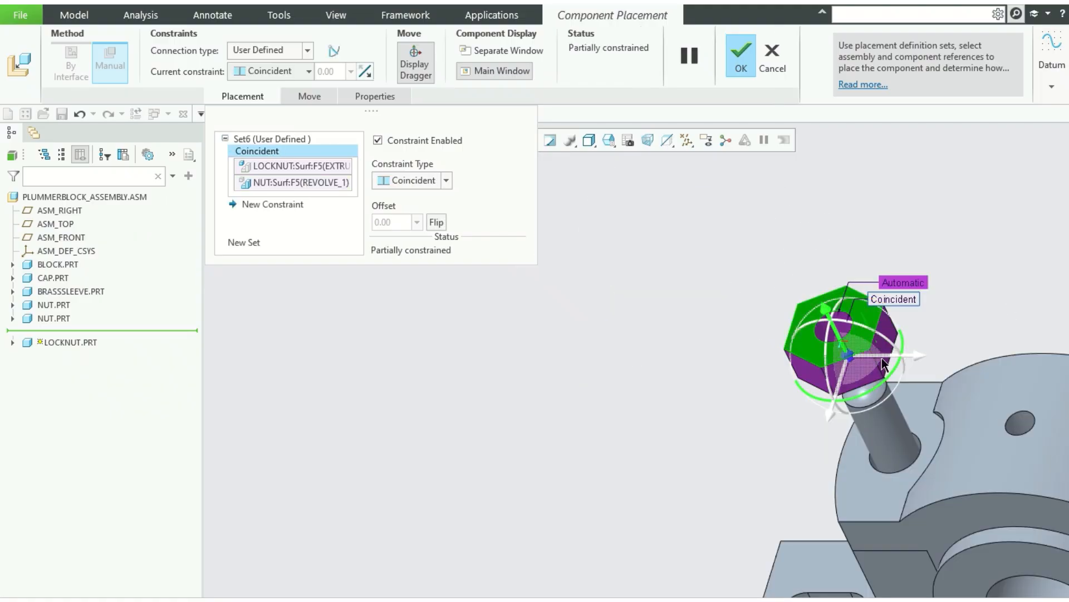
click(876, 486)
click(437, 223)
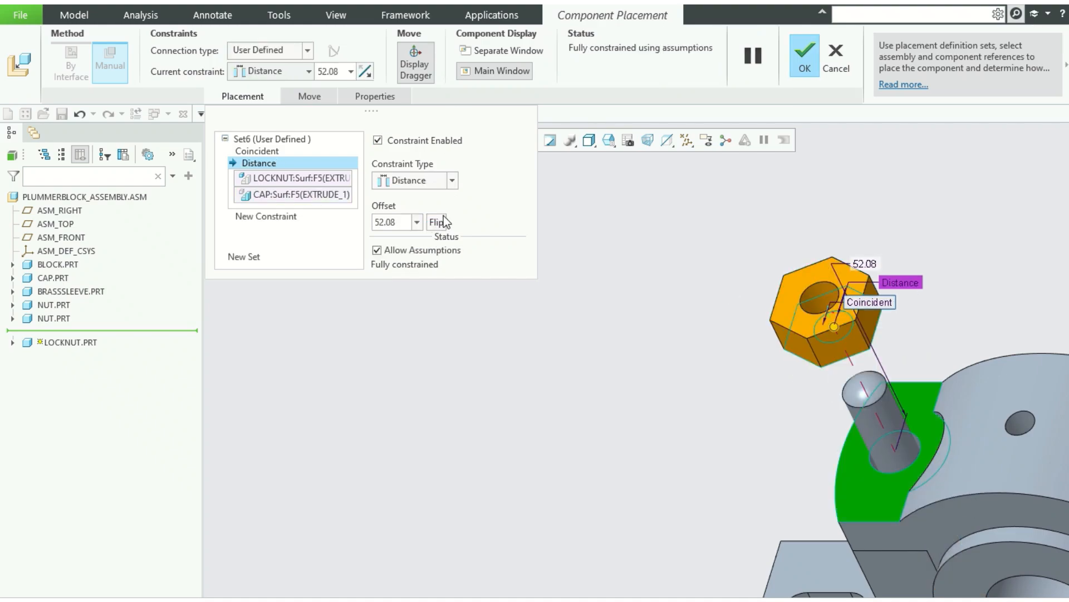
click(453, 182)
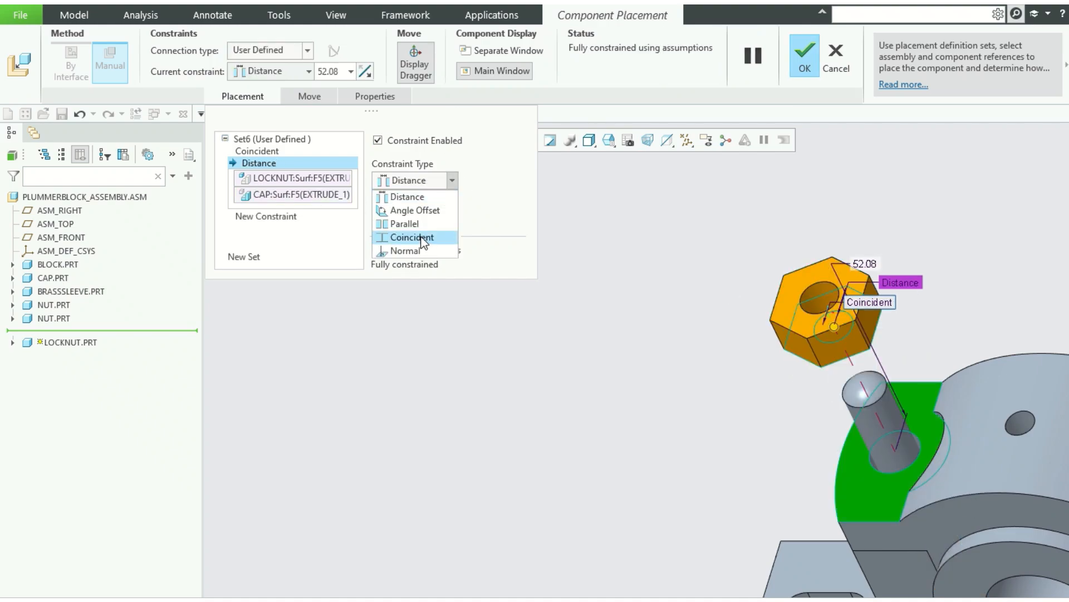
click(420, 238)
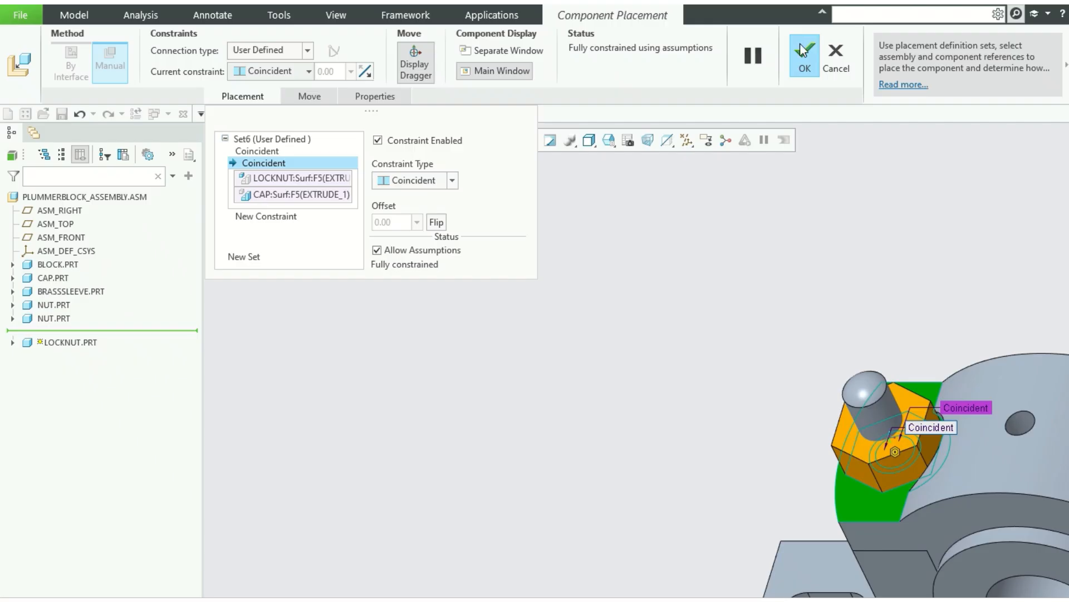
click(804, 53)
key(ctrl+d)
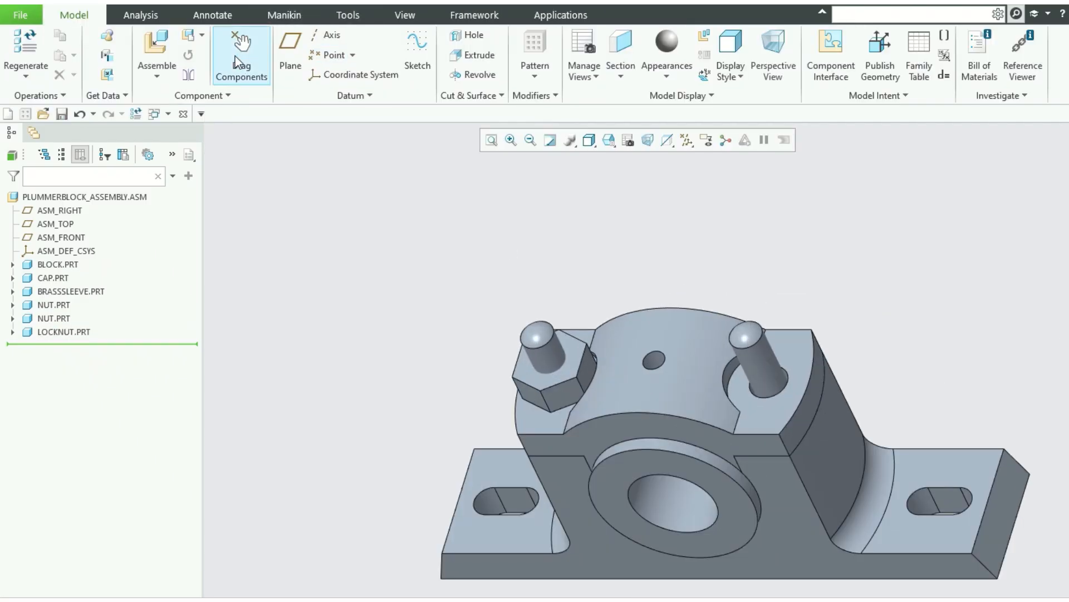
Step: Bring in a second locknut.prt, align its bore with the cap's right shank, and move it along the axis above the cap
click(157, 53)
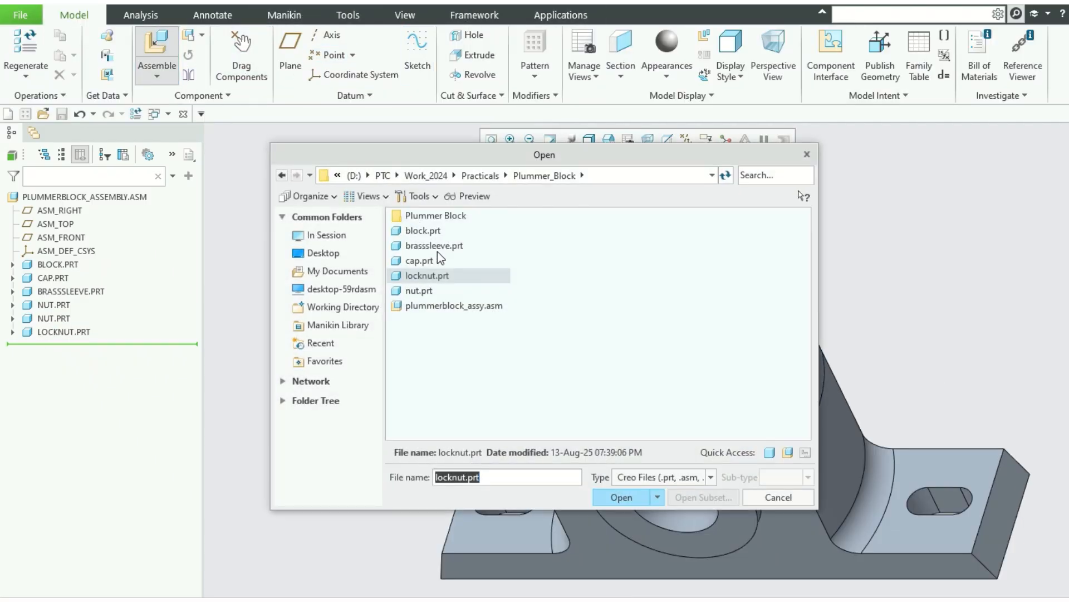
double_click(427, 275)
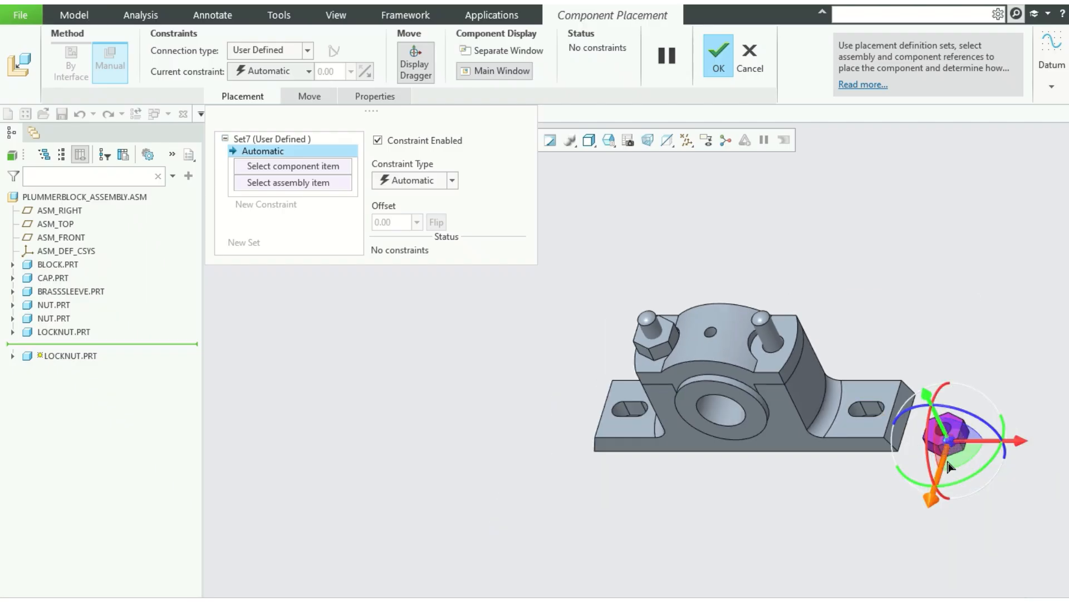
scroll(935, 395, up, 5)
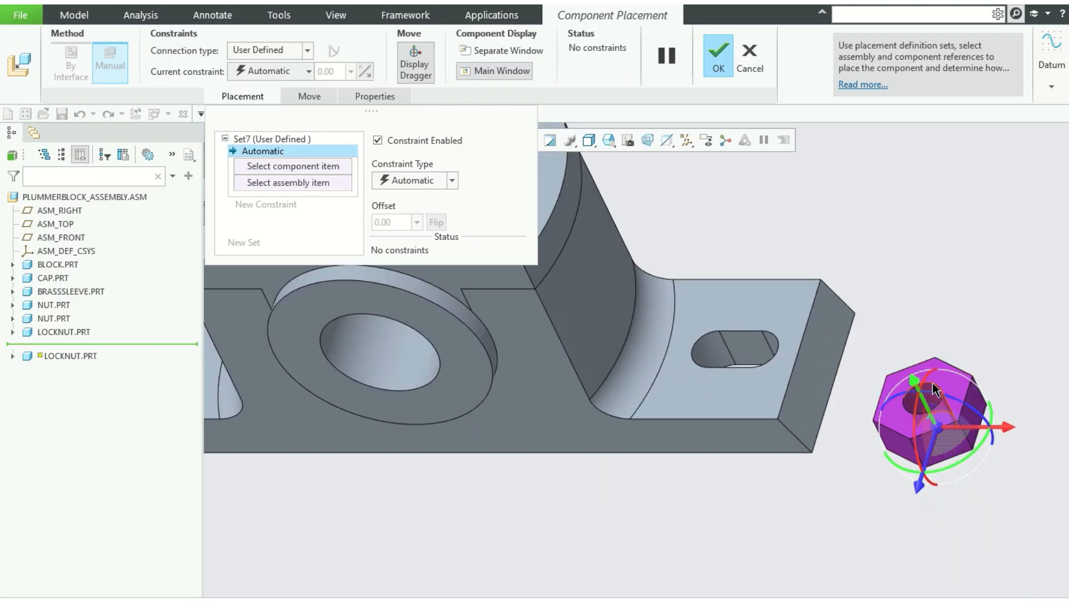
click(933, 383)
scroll(950, 295, down, 3)
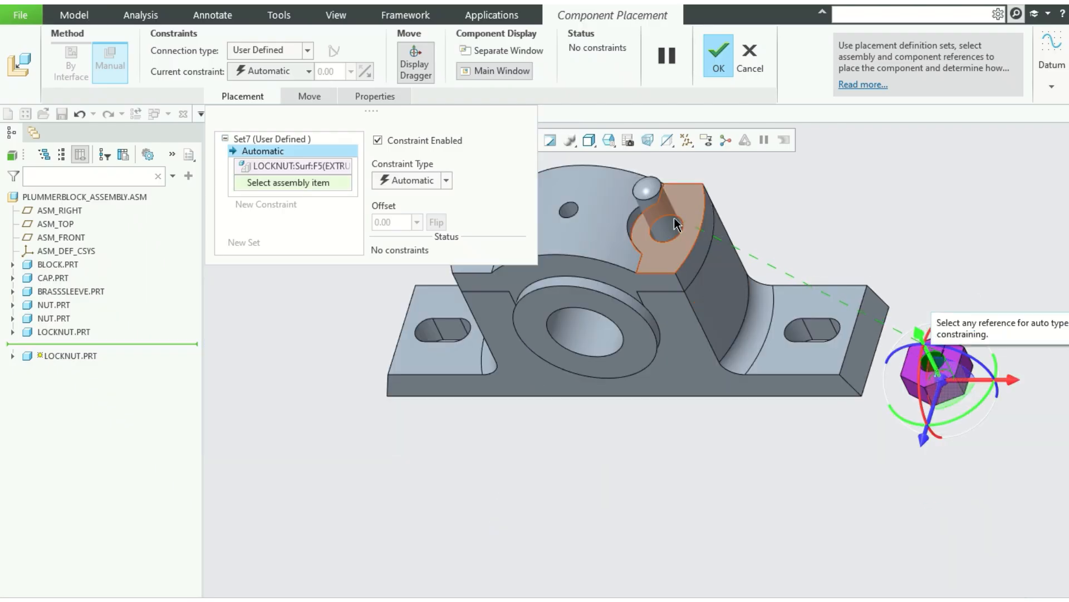
click(646, 217)
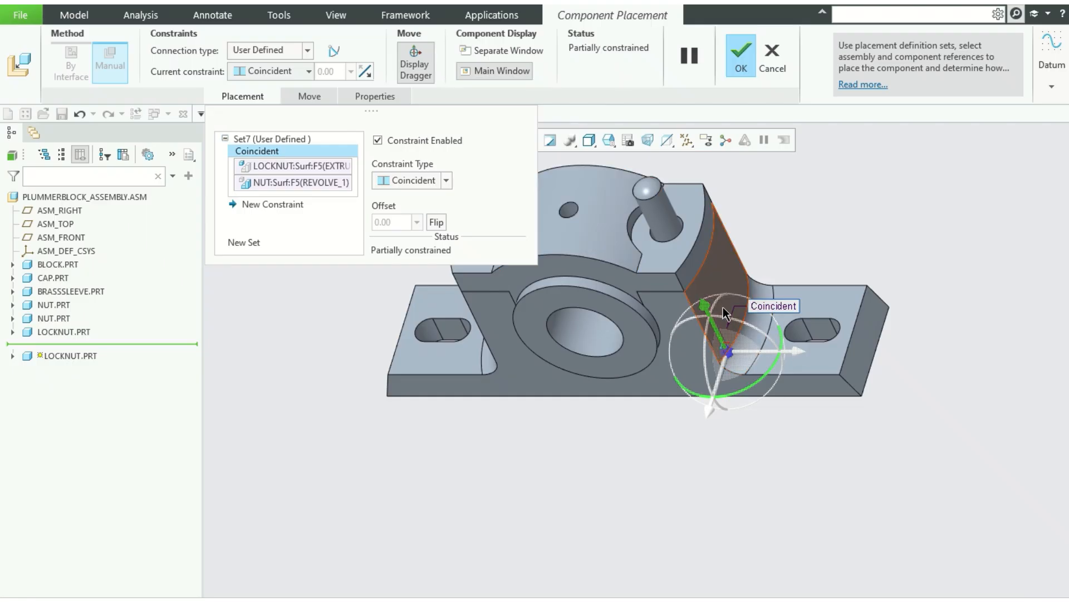
drag(711, 306, 624, 134)
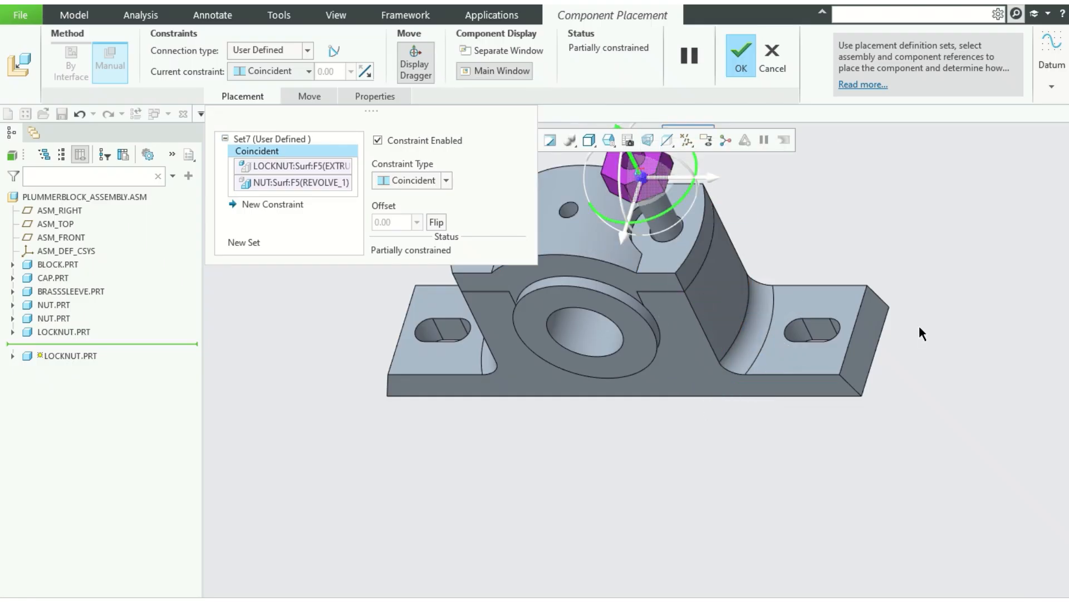
Step: Mate the second locknut's hexagonal end face to the cap's right flat seat with a flipped Coincident constraint and accept the placement
scroll(919, 325, down, 2)
scroll(791, 237, up, 1)
click(789, 241)
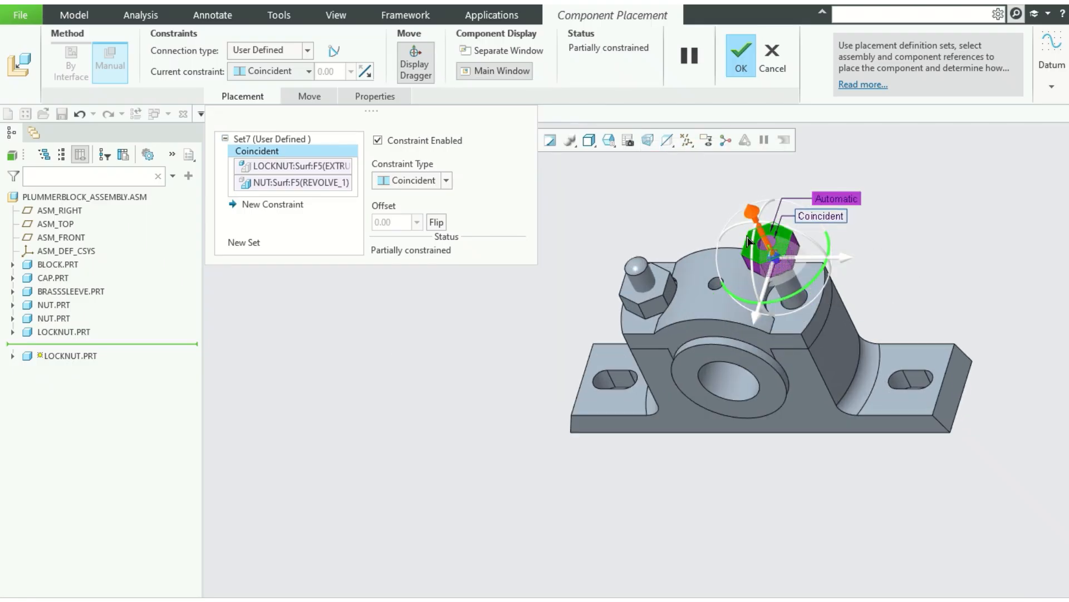
click(787, 323)
click(436, 223)
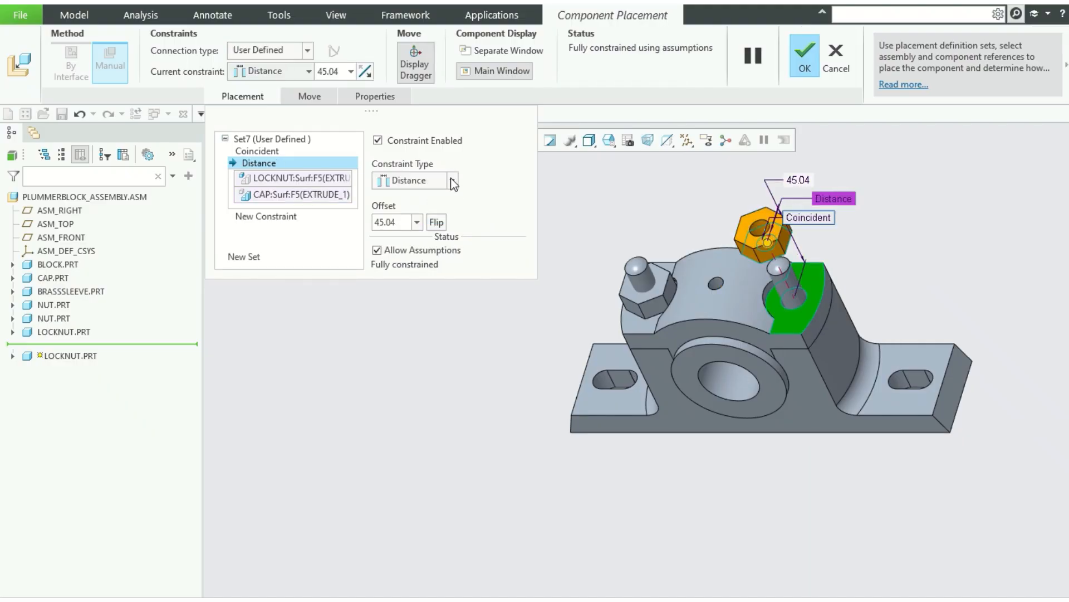
click(453, 180)
click(433, 236)
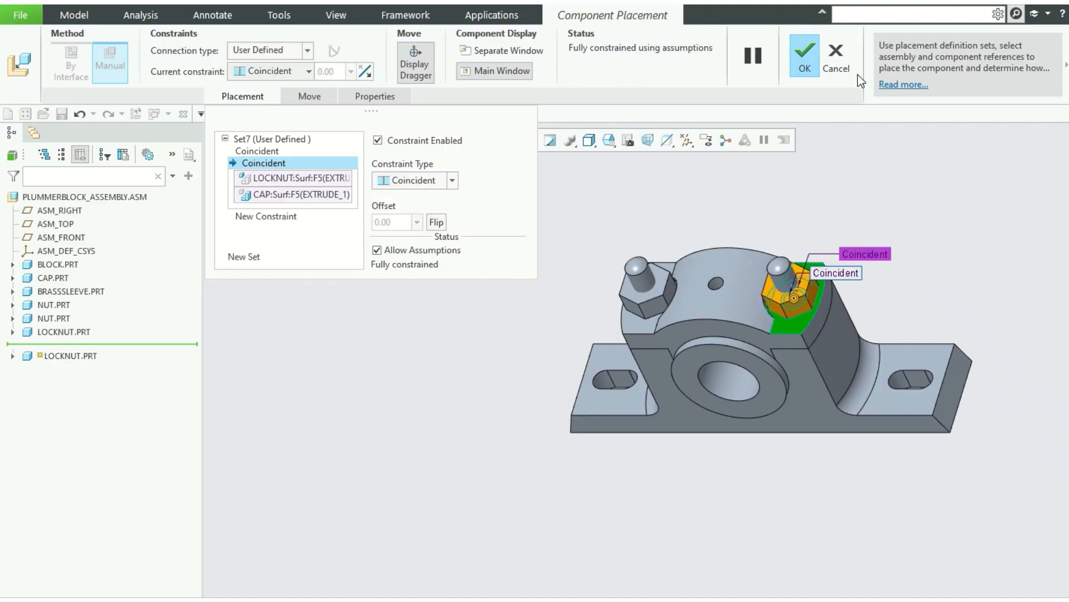
click(803, 55)
scroll(699, 221, down, 3)
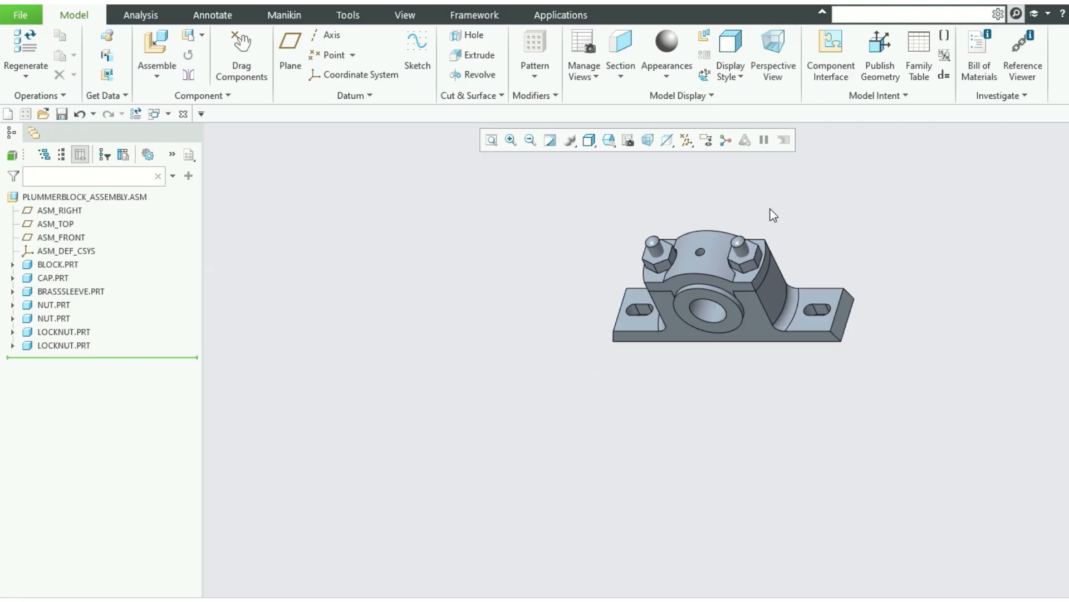
scroll(769, 209, up, 3)
key(ctrl+d)
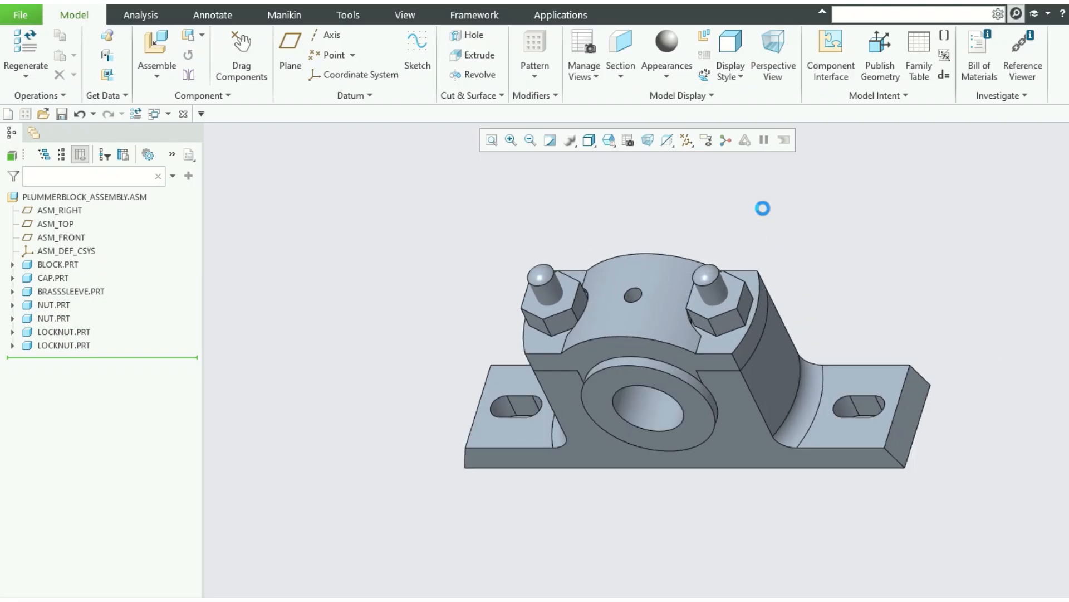
scroll(663, 408, up, 2)
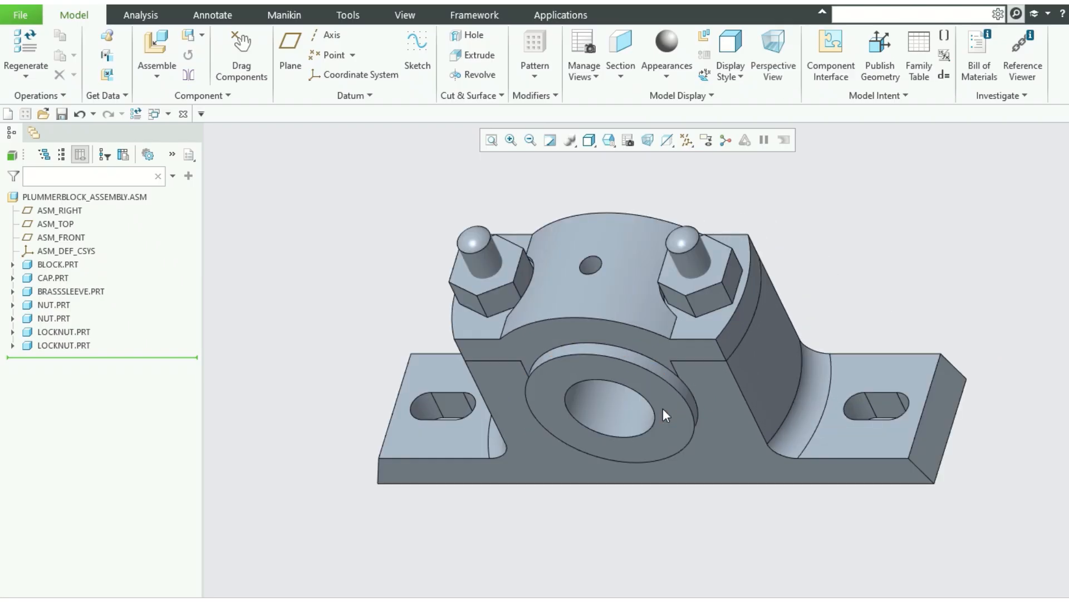